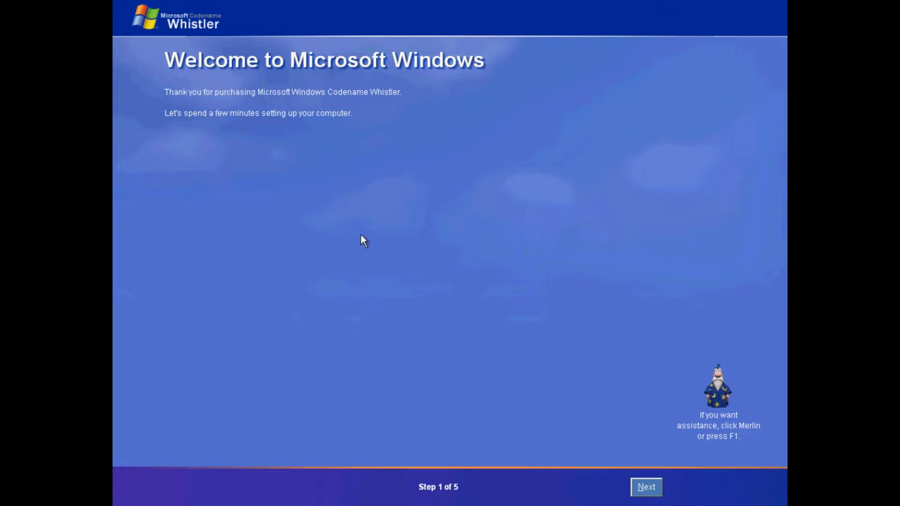
Complete the Windows welcome setup, choosing to activate Windows over the Internet now, and finish it.
click(631, 493)
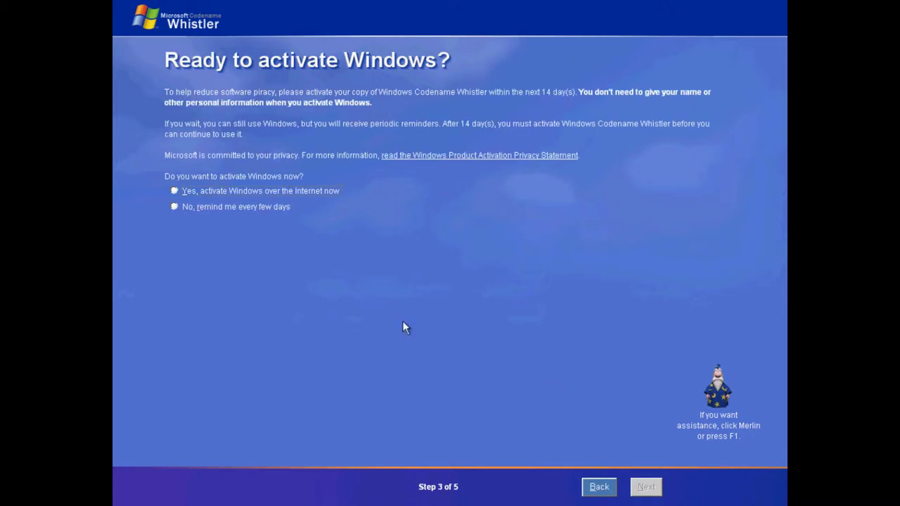
click(294, 191)
click(645, 487)
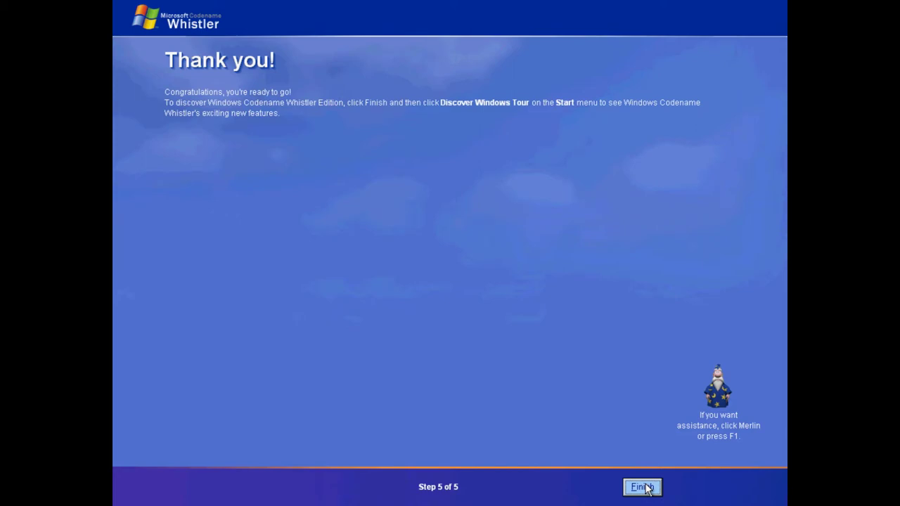
click(643, 488)
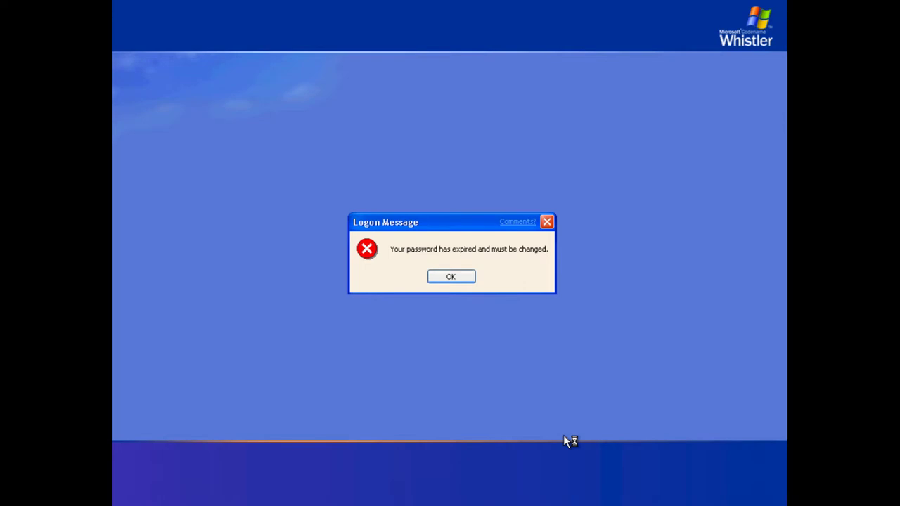
Acknowledge the expired password notice and submit the password change with the old and new password fields left blank.
click(456, 276)
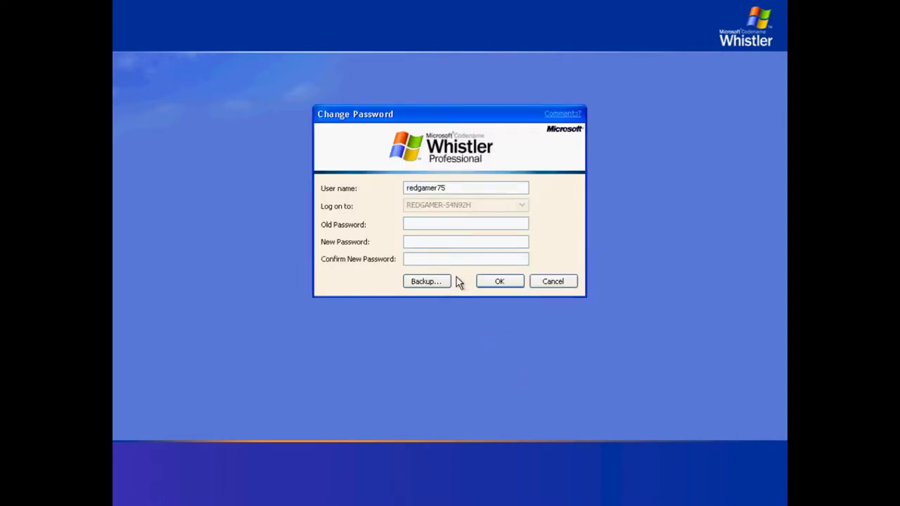
click(519, 281)
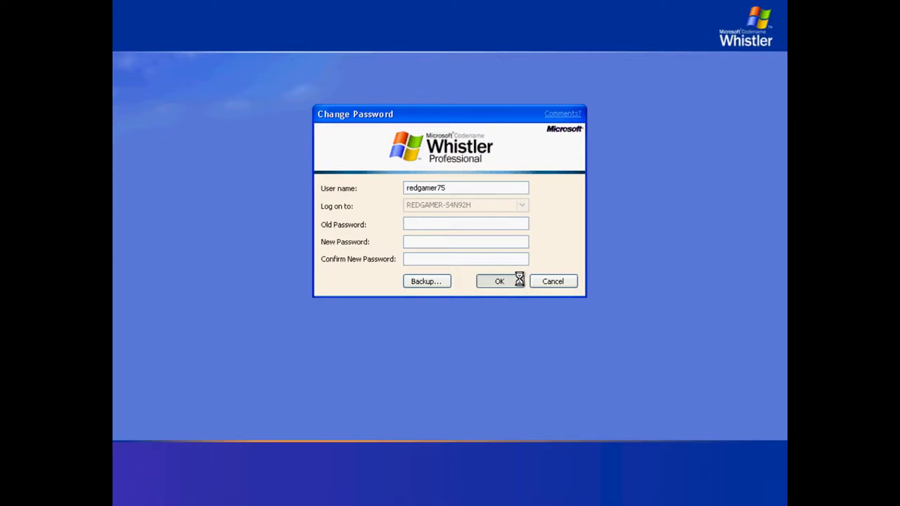
click(467, 280)
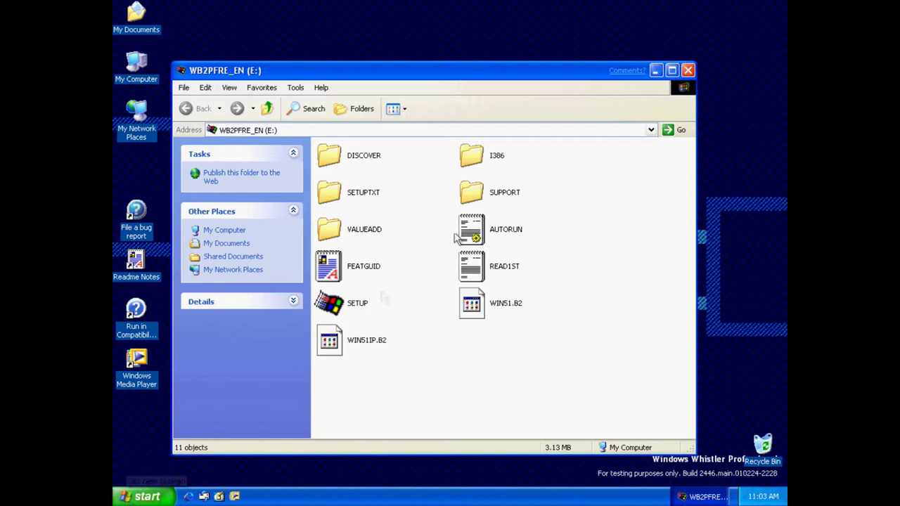
Close the WB2PFRE_EN (E:) window and look through the installed programs under Accessories, including Accessibility, Games and System Tools.
key(alt+F4)
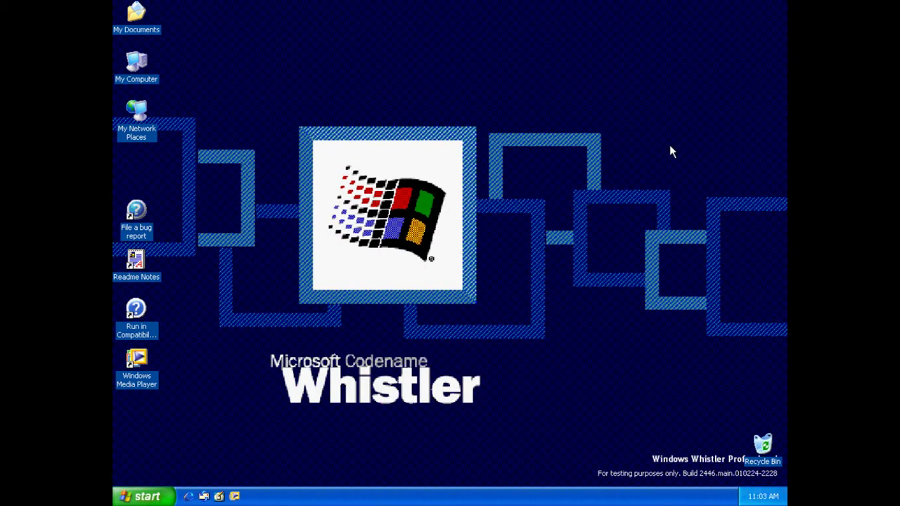
click(148, 498)
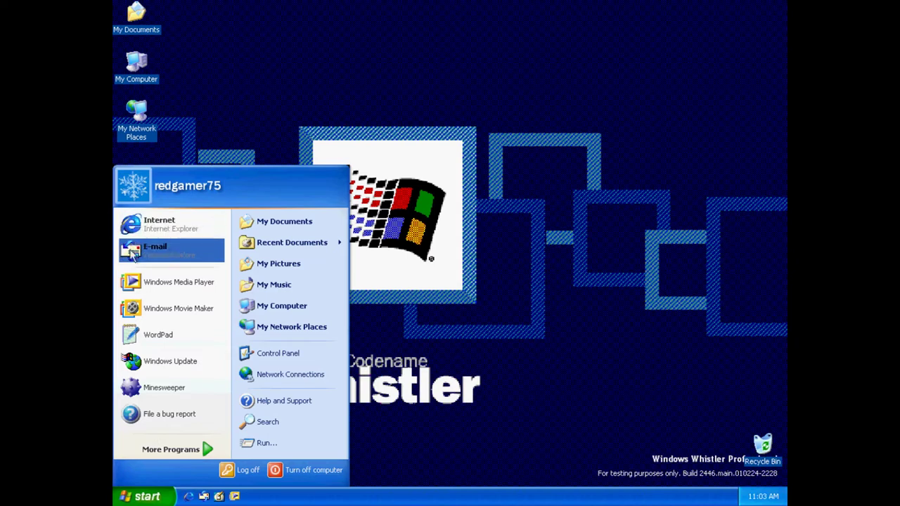
click(140, 457)
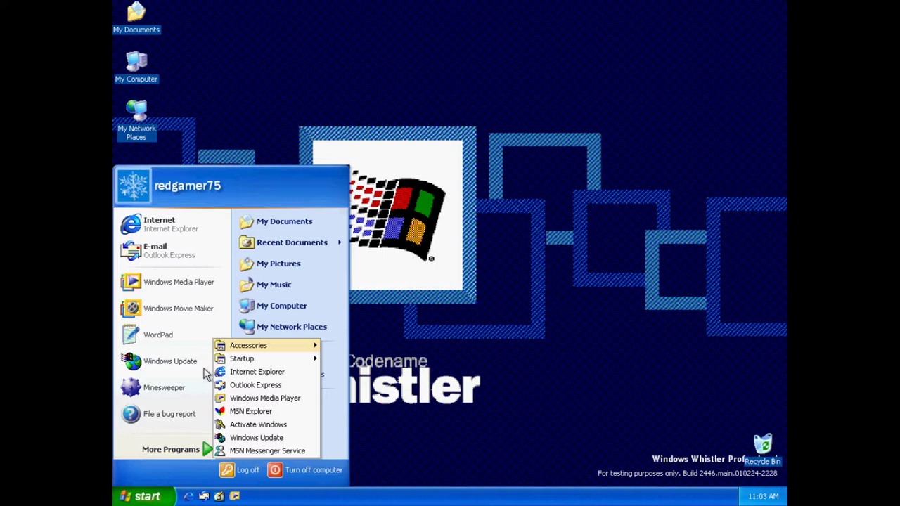
mouse_move(243, 349)
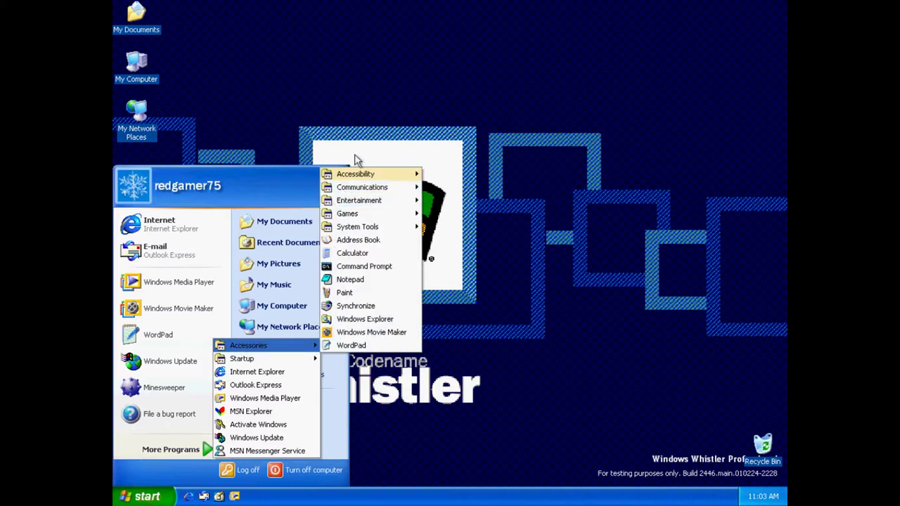
mouse_move(351, 178)
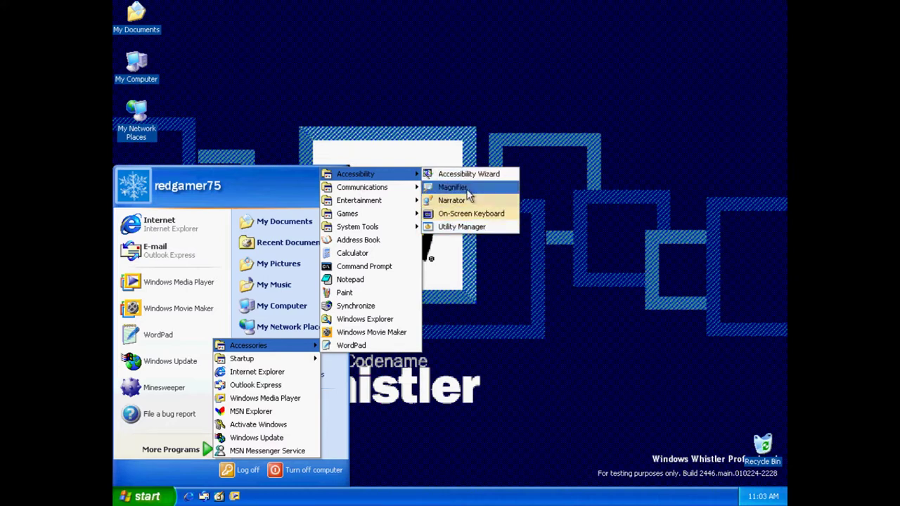
mouse_move(372, 218)
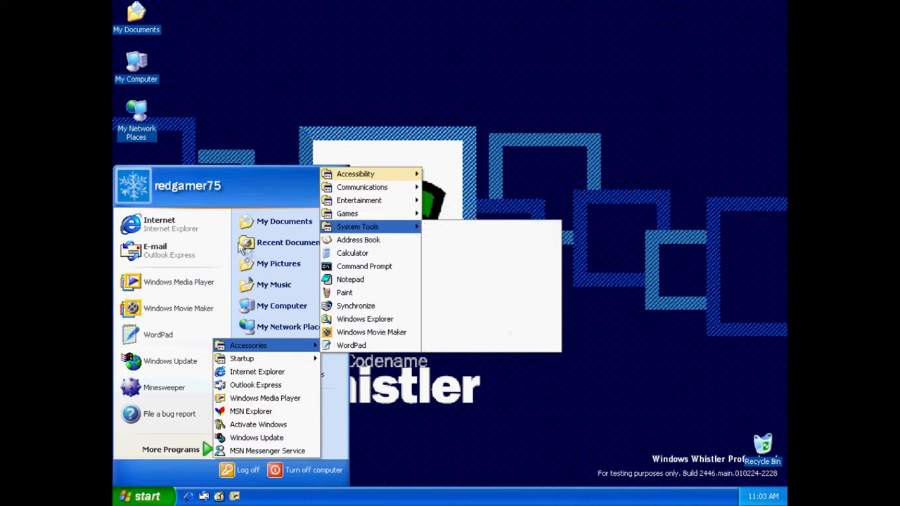
Open Control Panel, switch it to Category View and return to the classic icon view.
click(125, 498)
click(125, 498)
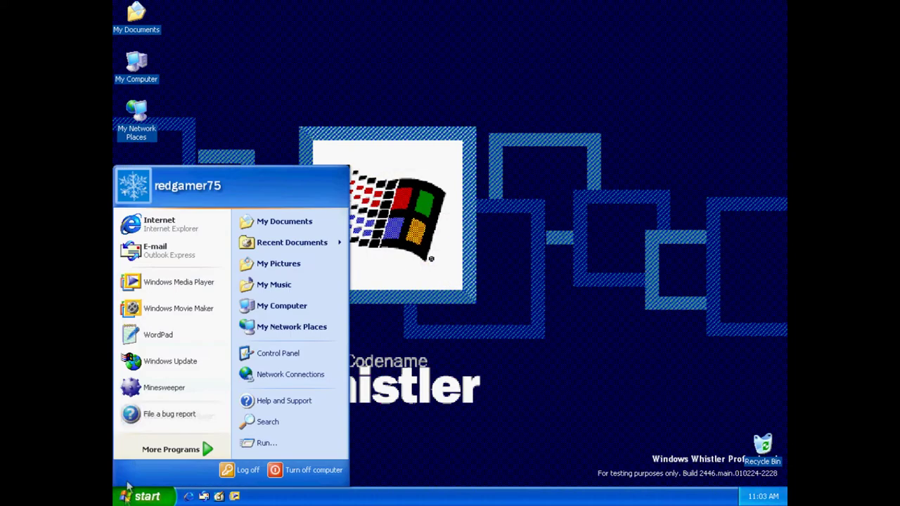
click(251, 358)
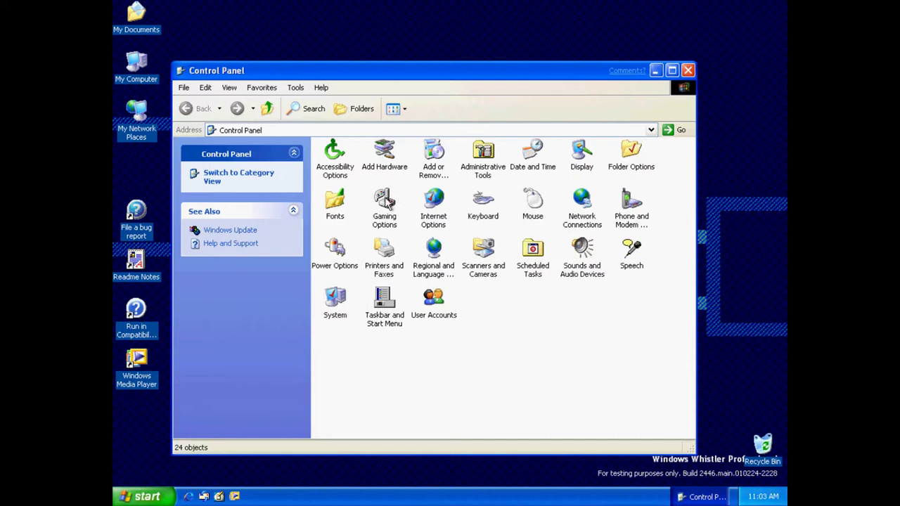
mouse_move(386, 202)
click(264, 176)
click(263, 174)
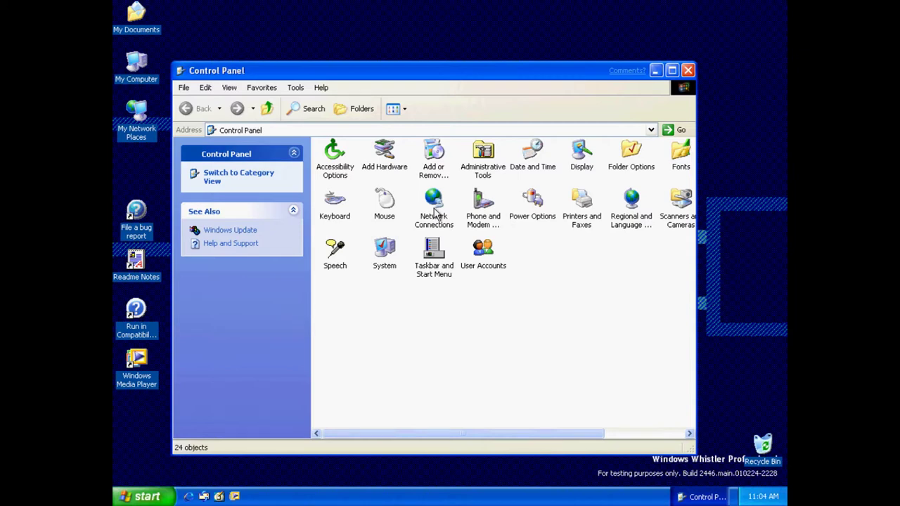
Open the Sounds and Audio Devices properties from Control Panel and show the sound scheme settings.
drag(478, 441, 555, 438)
click(671, 197)
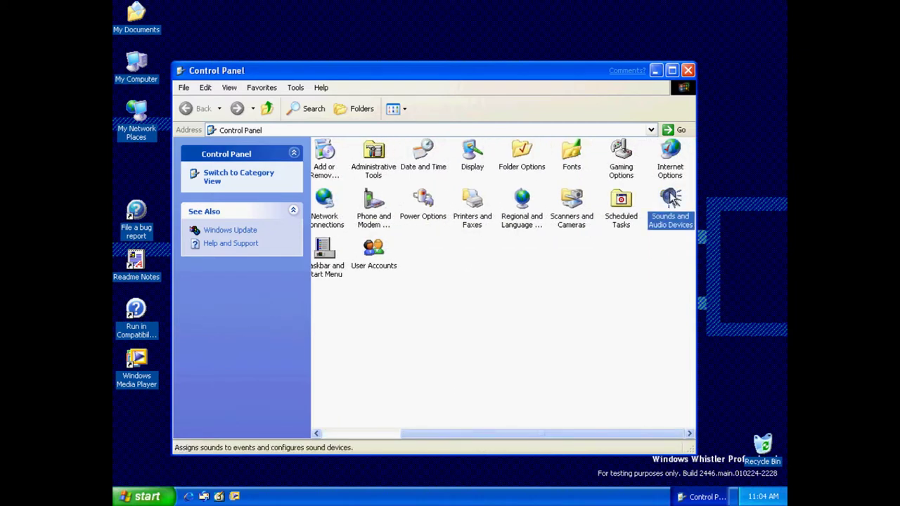
double_click(673, 197)
click(204, 52)
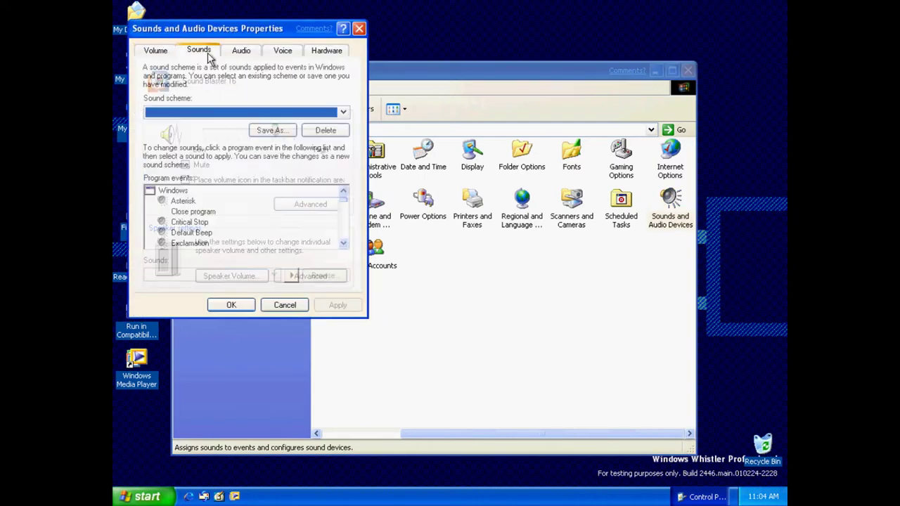
Play the sound assigned to the Start Windows program event, and close the sound settings and Control Panel.
click(343, 245)
click(343, 245)
click(343, 245)
click(343, 245)
click(343, 245)
click(344, 245)
click(343, 245)
click(344, 245)
click(343, 245)
click(344, 245)
click(343, 245)
click(344, 244)
click(343, 245)
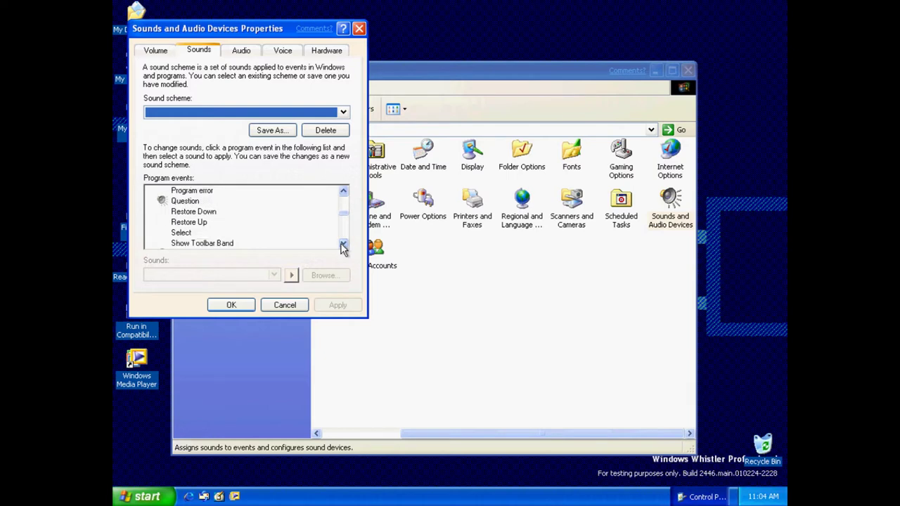
click(343, 245)
click(344, 245)
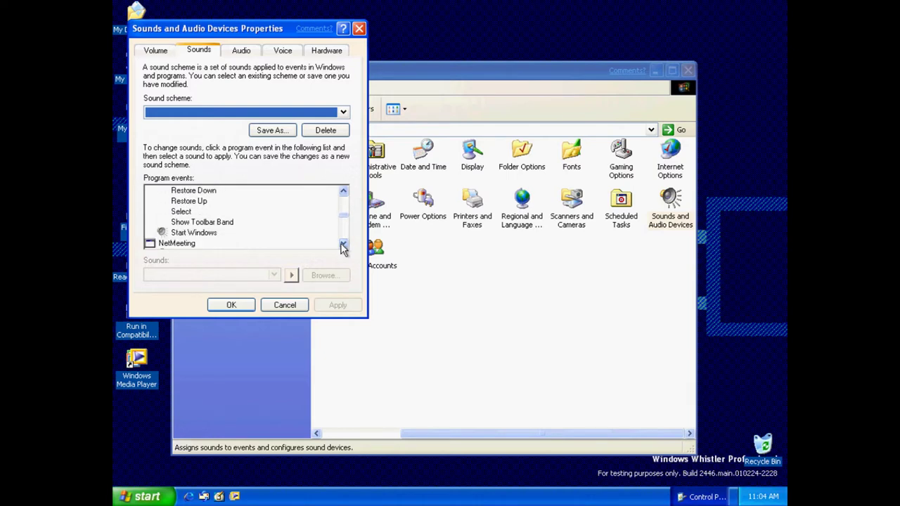
click(203, 234)
click(290, 276)
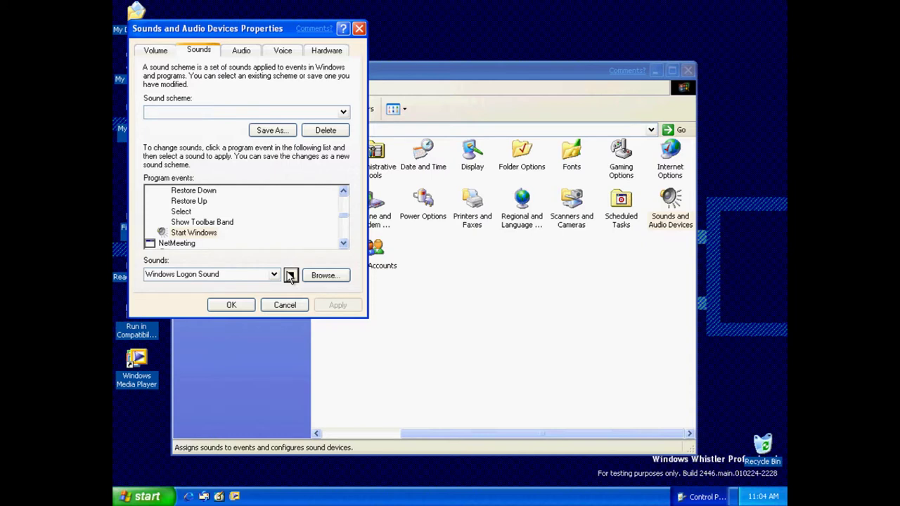
click(232, 305)
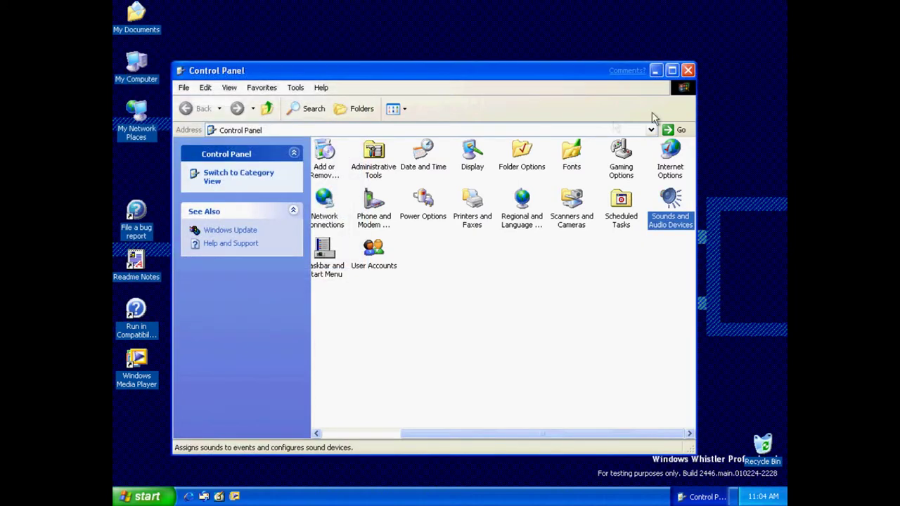
click(688, 70)
View the general System Properties of My Computer and close them.
right_click(141, 79)
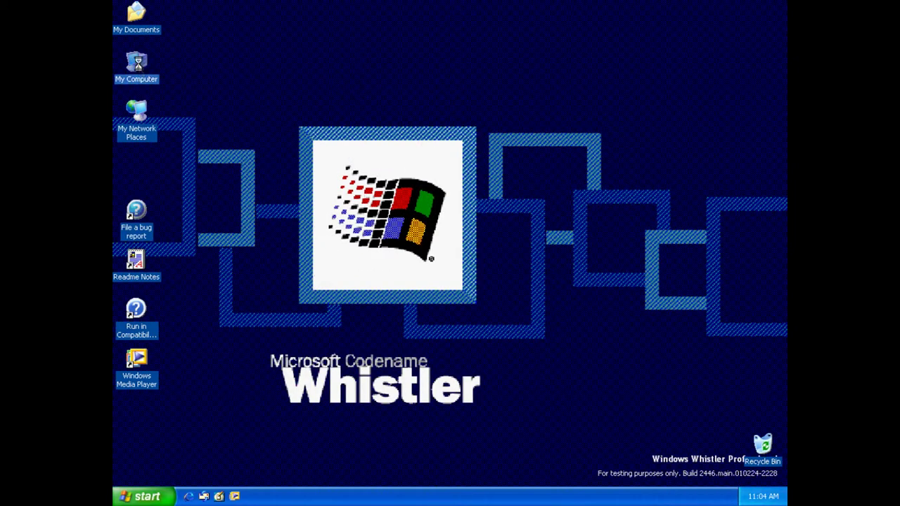
click(204, 175)
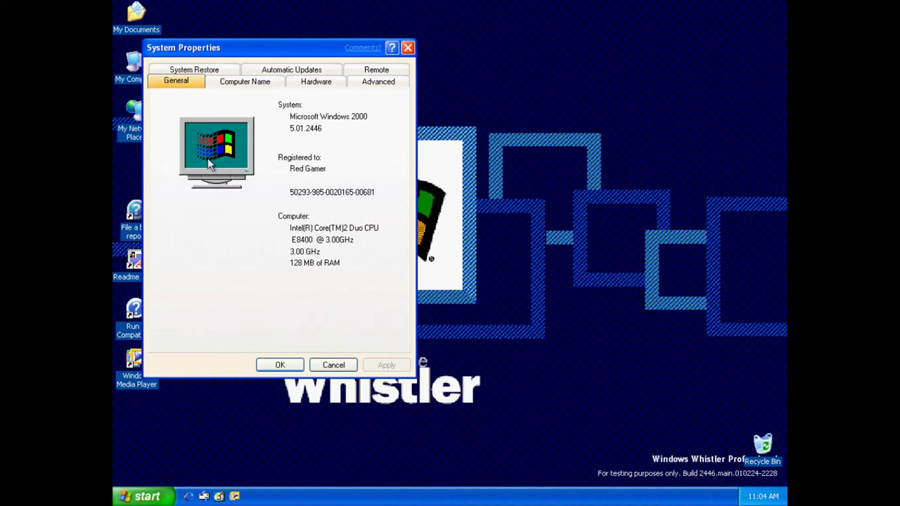
click(408, 48)
Run the command for the About Windows dialog, check the version and build information, and close it.
click(126, 496)
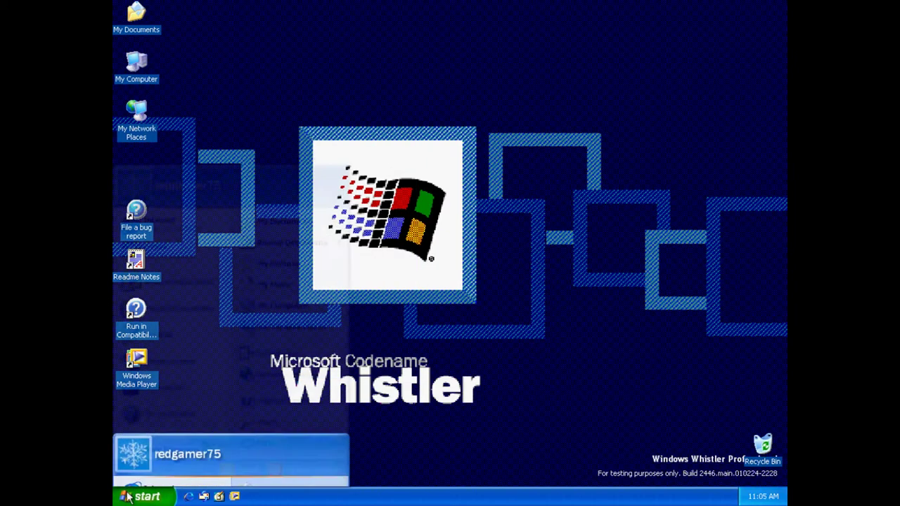
click(260, 443)
click(214, 465)
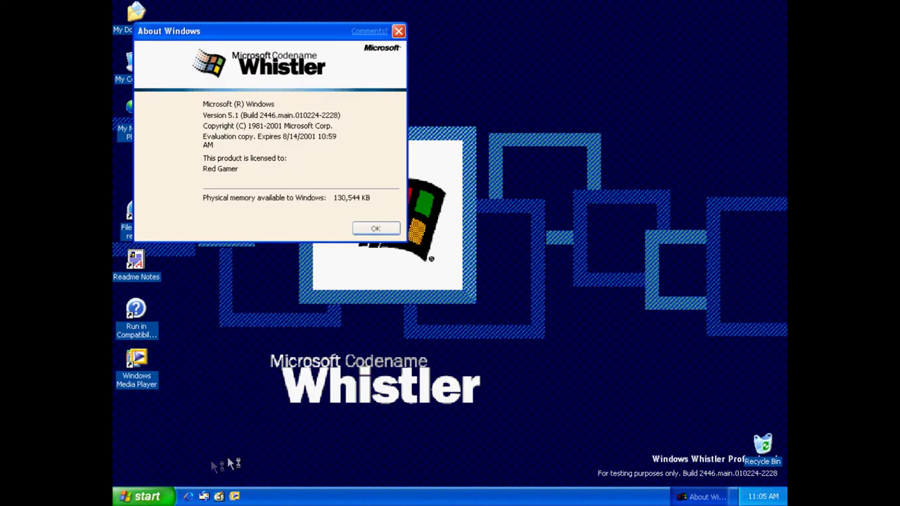
click(373, 230)
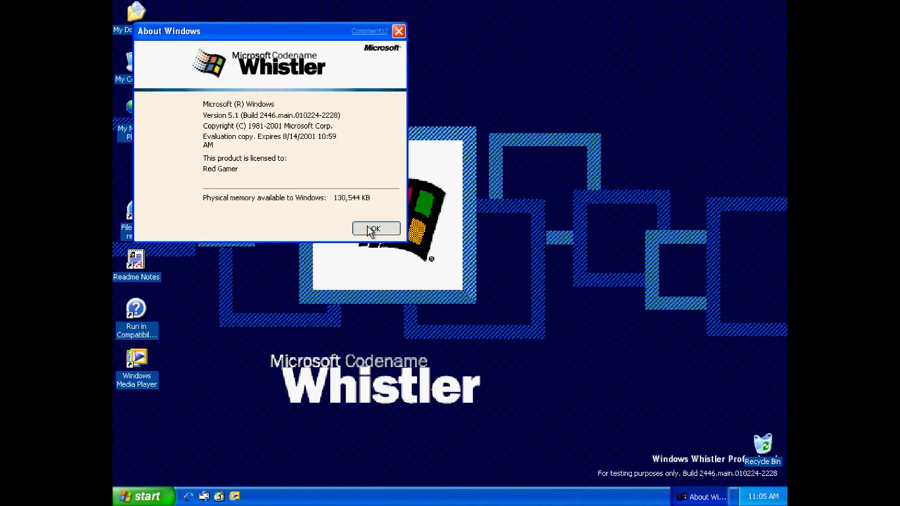
Open the My Pictures folder to look at its contents and close it.
click(148, 496)
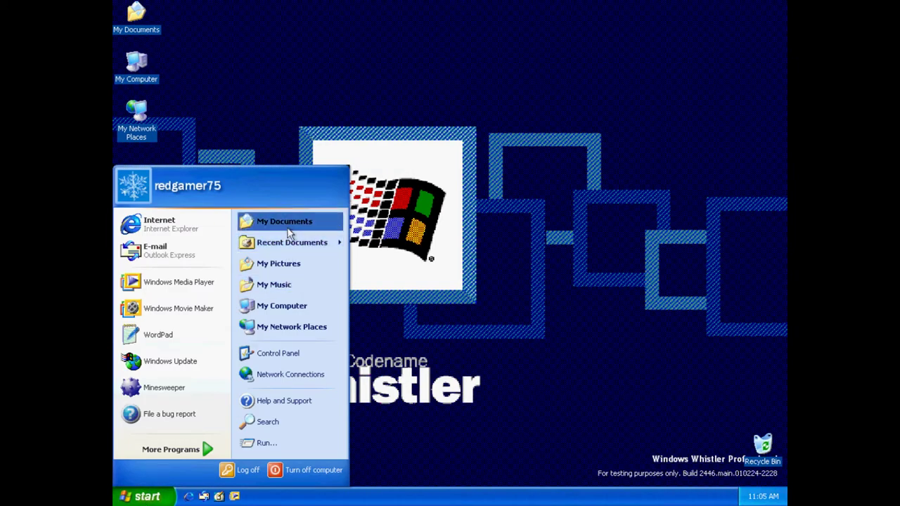
click(280, 266)
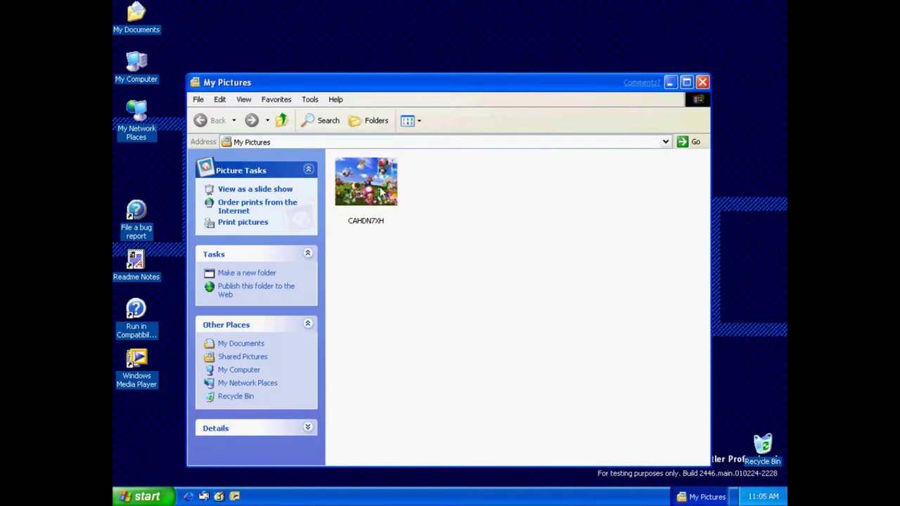
click(703, 84)
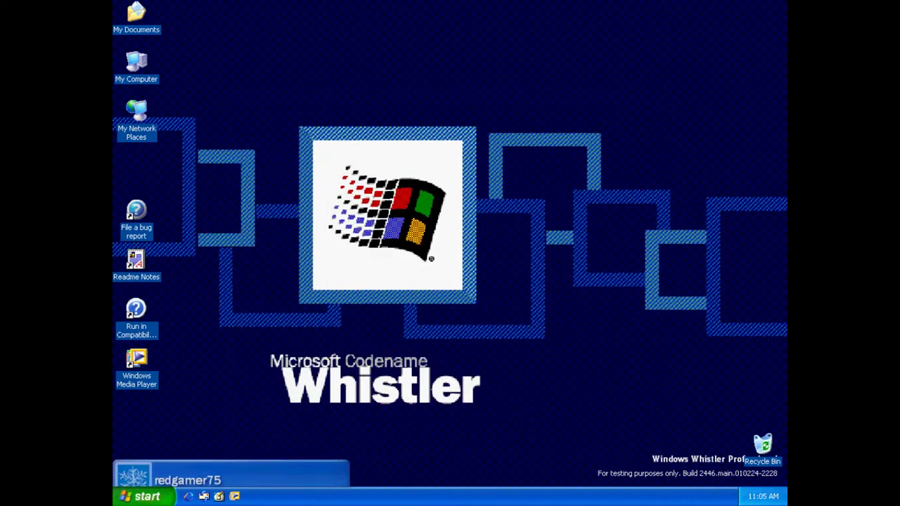
Open My Documents, look inside its My Music and My Videos folders, and close the window.
click(148, 497)
click(276, 223)
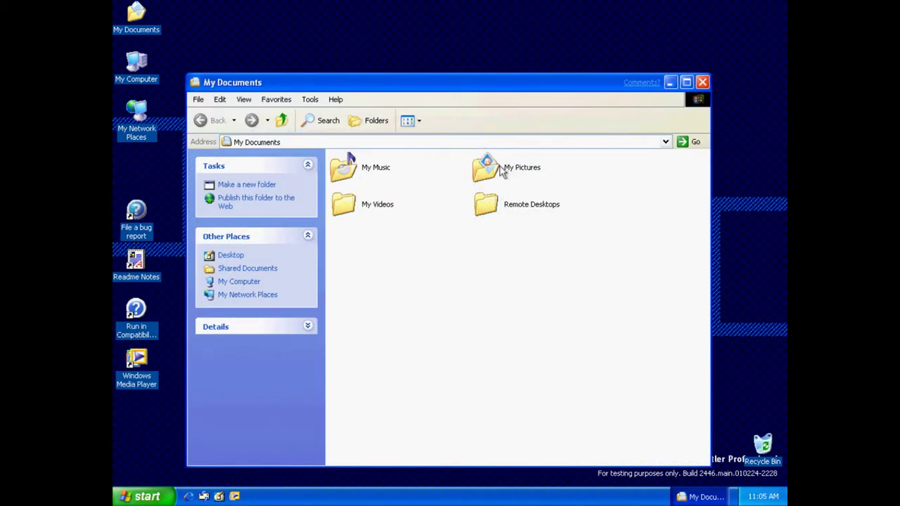
double_click(351, 170)
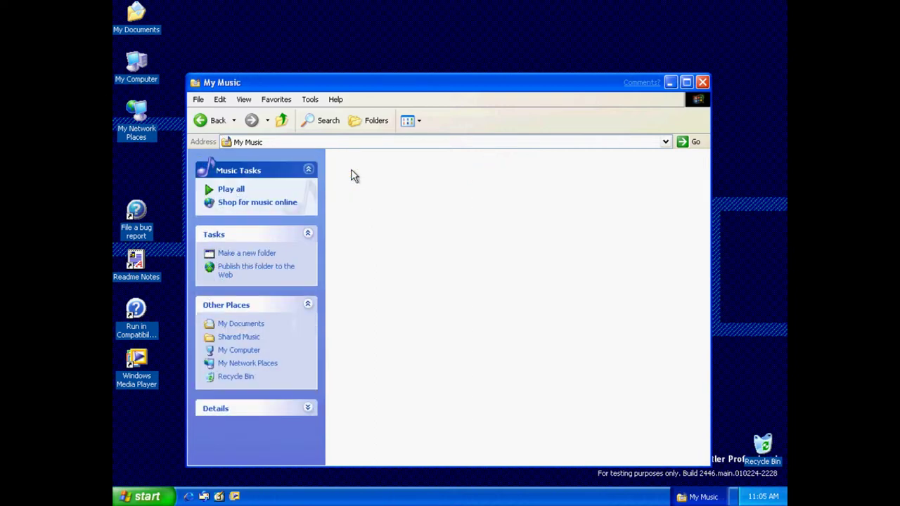
click(211, 121)
double_click(647, 167)
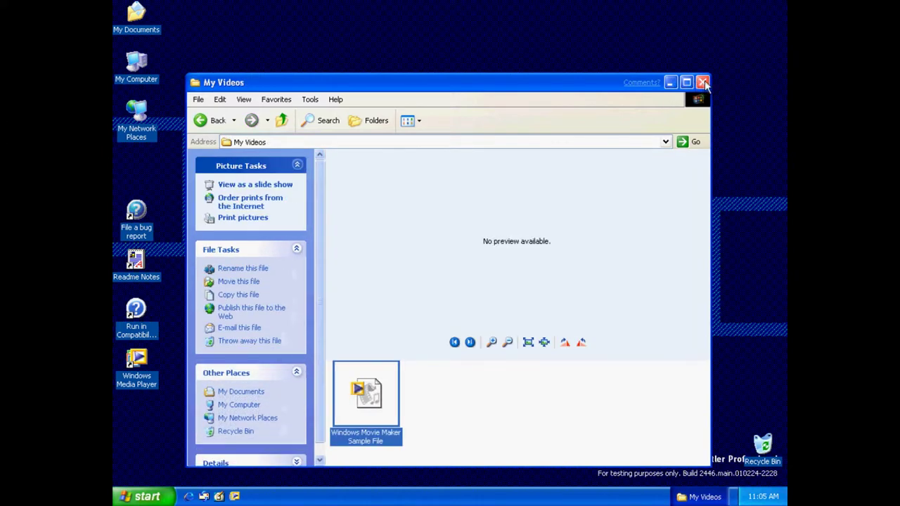
click(702, 82)
Glance over the list of additional programs and launch Internet Explorer with its default home page.
click(141, 496)
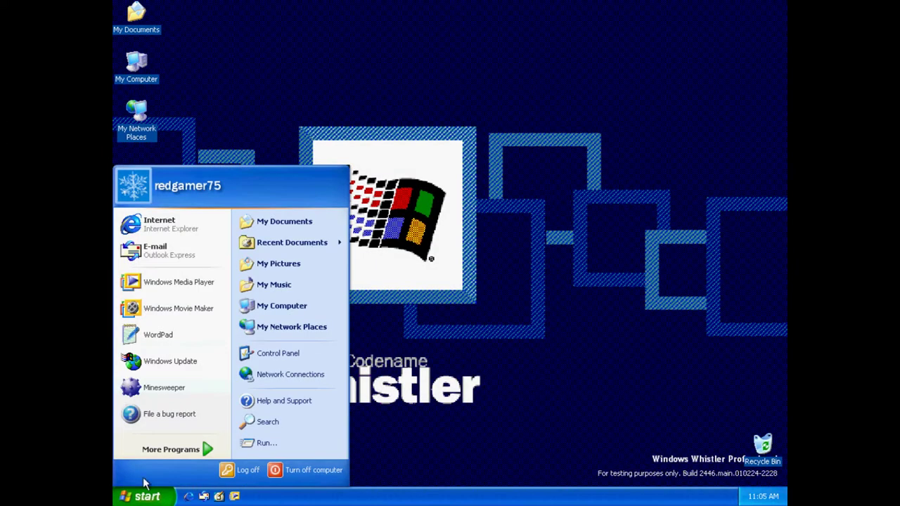
mouse_move(175, 453)
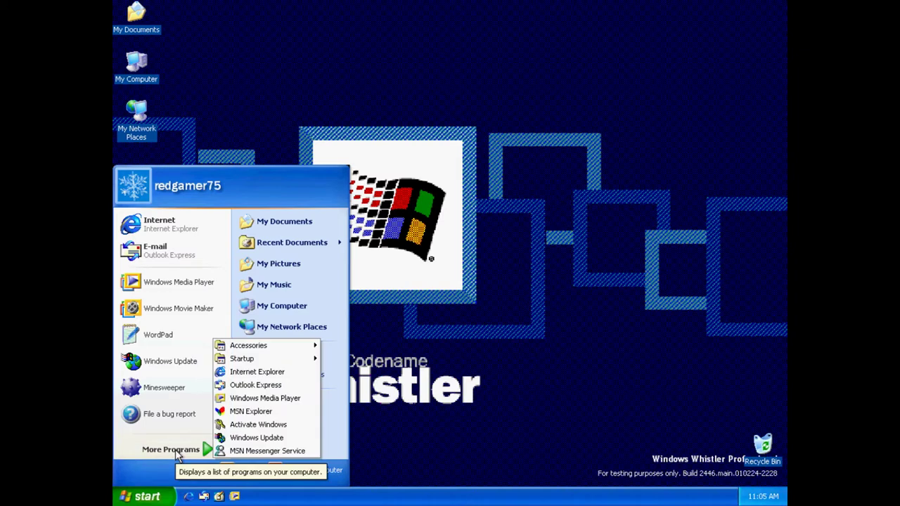
click(156, 224)
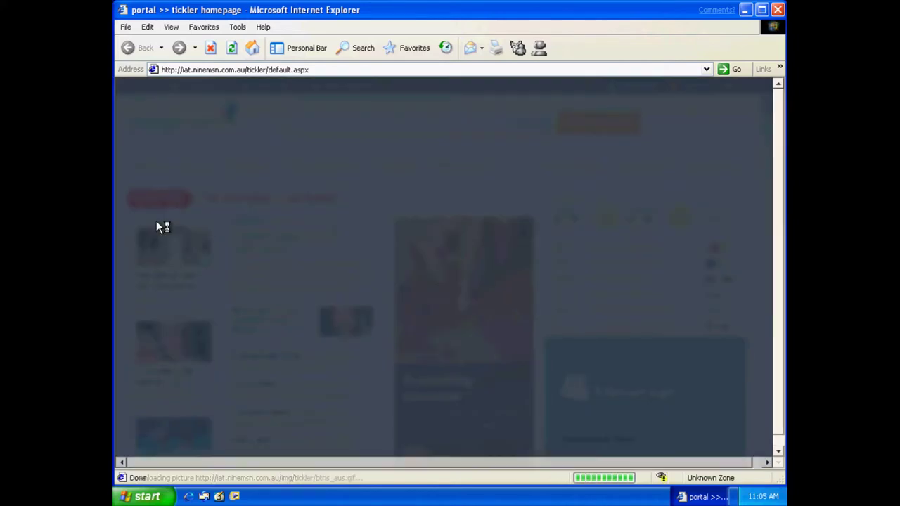
Open the About Internet Explorer dialog, check the browser version, and close it.
click(263, 27)
click(289, 114)
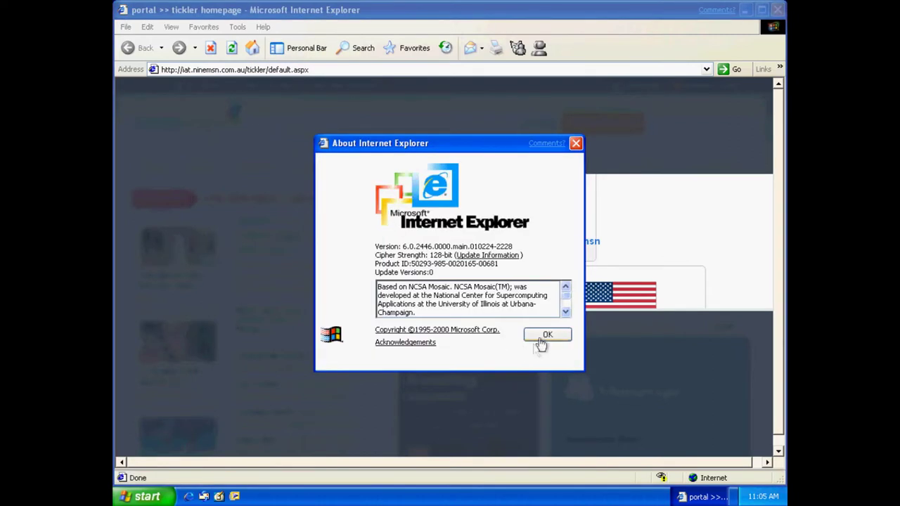
drag(545, 339, 517, 330)
click(543, 336)
click(345, 70)
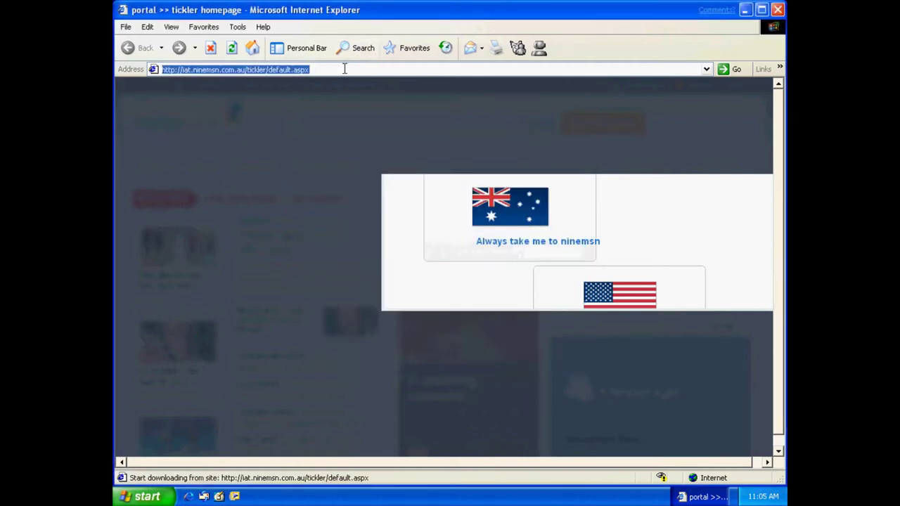
text(www.youtube)
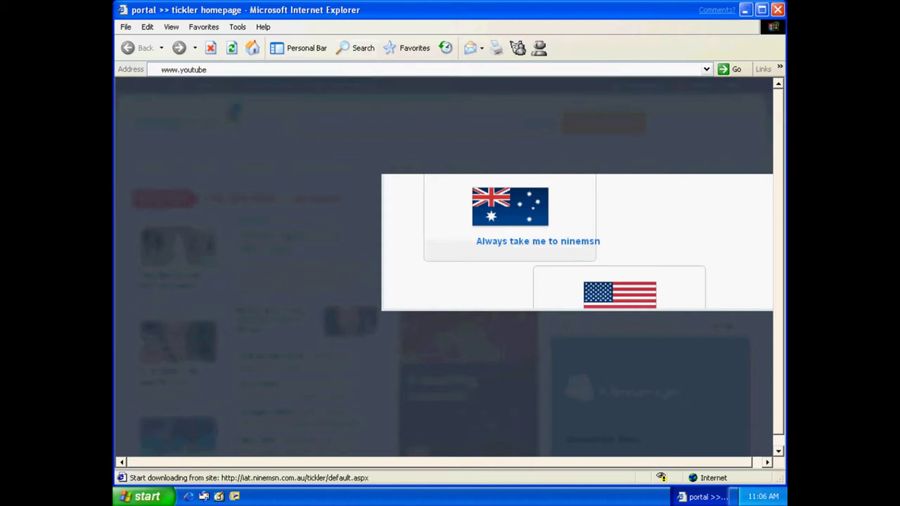
text(.com)
key(Return)
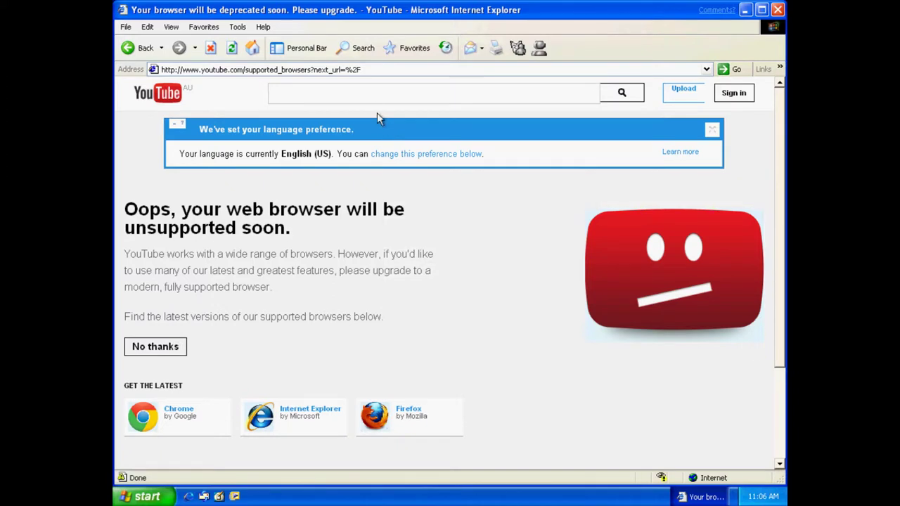
click(452, 328)
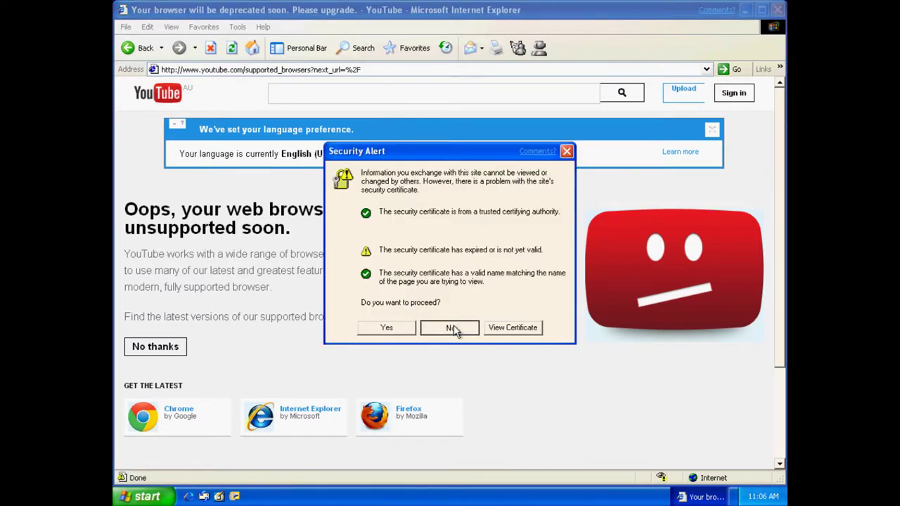
Search YouTube for "upgrading microsoft whistler build 2428 to build 2430" and accept the security certificate alert.
click(334, 93)
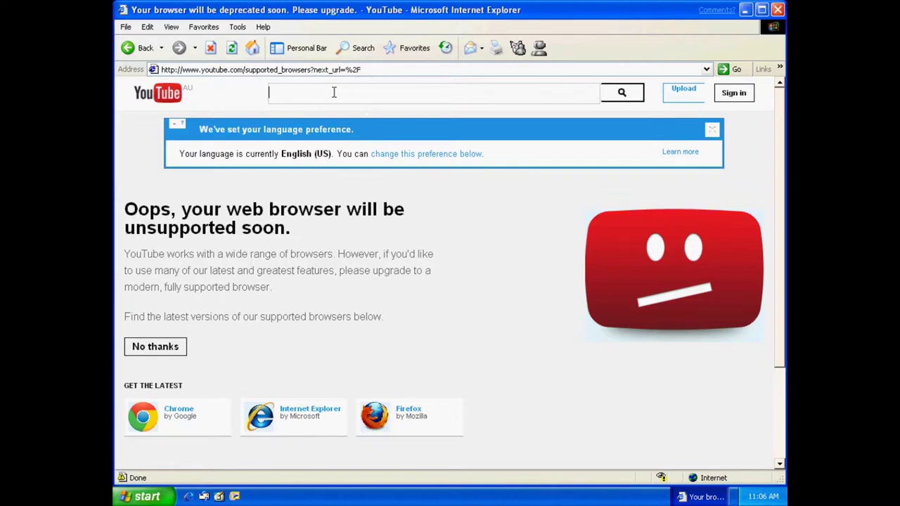
text(upgrading microsoft)
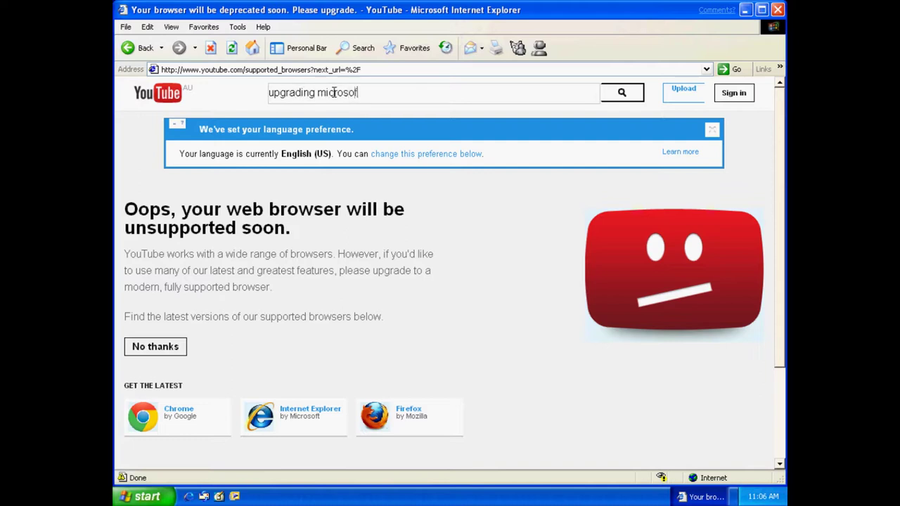
text(r histler)
key(BackSpace)
key(BackSpace)
text(ler build 2430)
key(BackSpace)
key(BackSpace)
key(BackSpace)
text(28 to build )
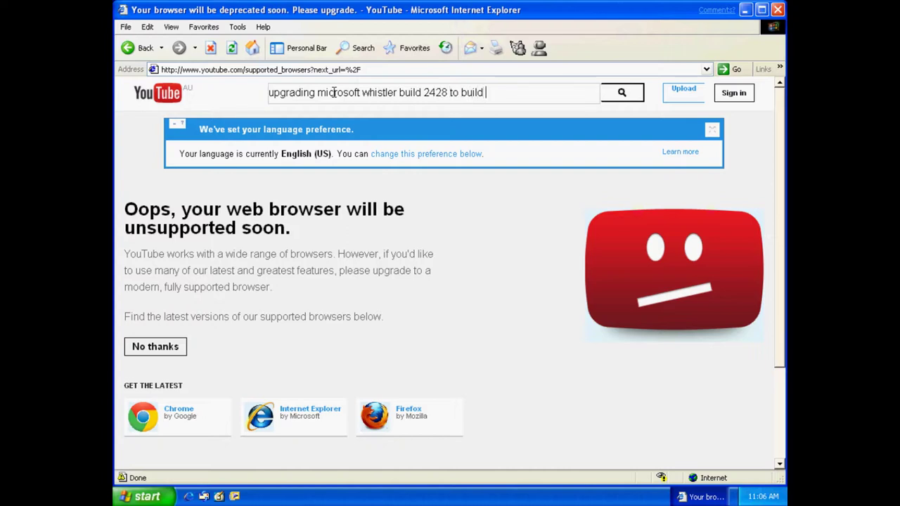
text(2430)
key(Return)
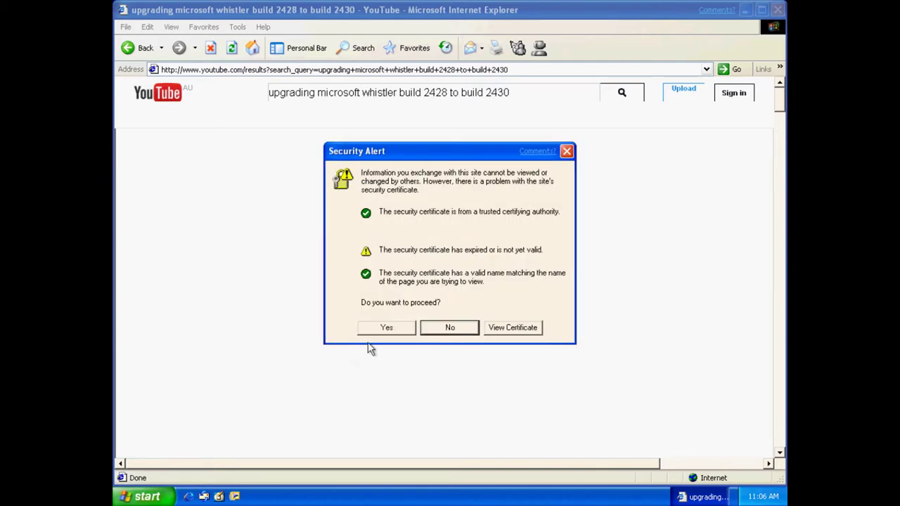
click(402, 328)
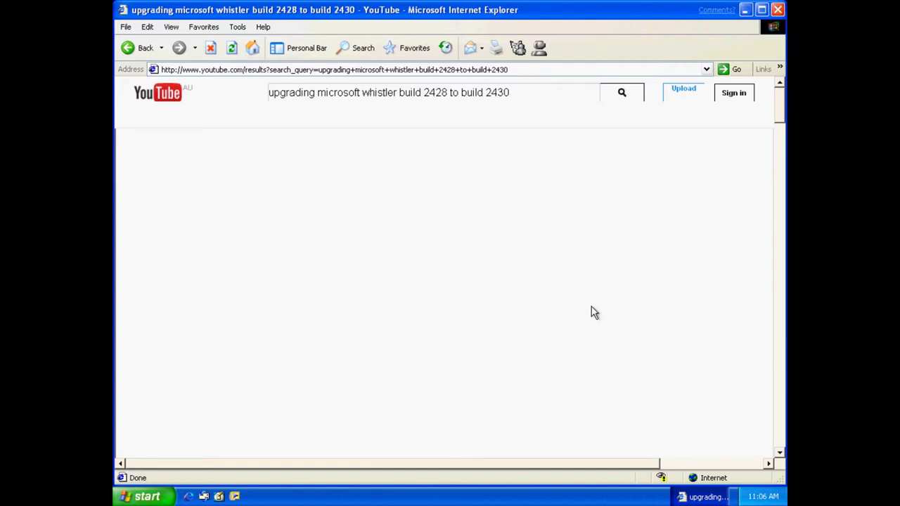
Unlock the taskbar and lock it again.
right_click(406, 499)
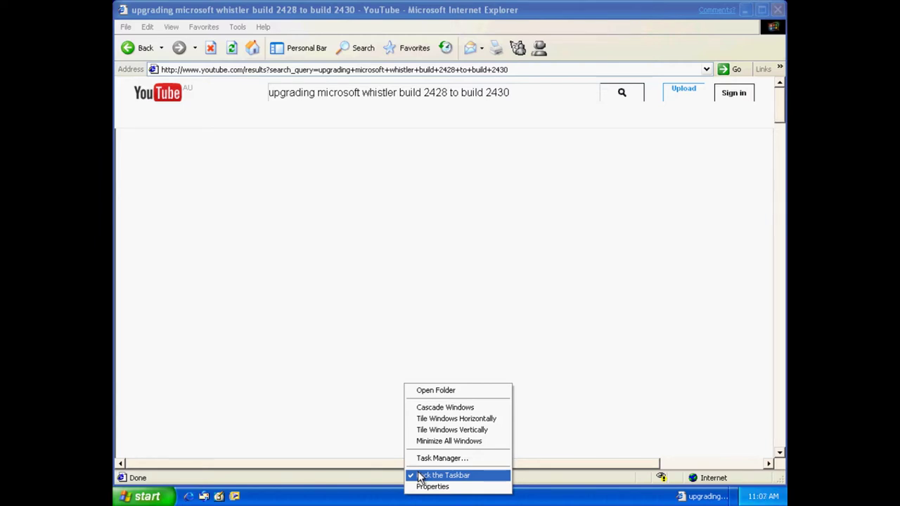
click(420, 476)
right_click(419, 500)
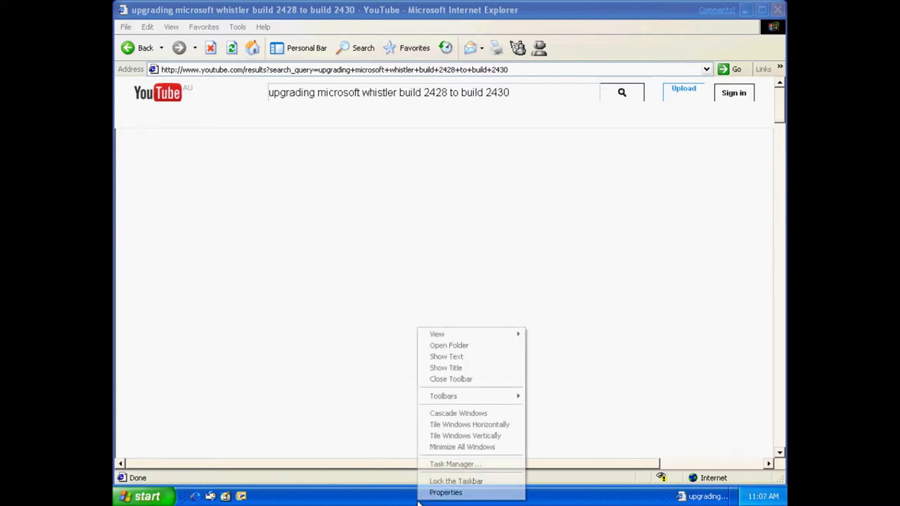
click(430, 482)
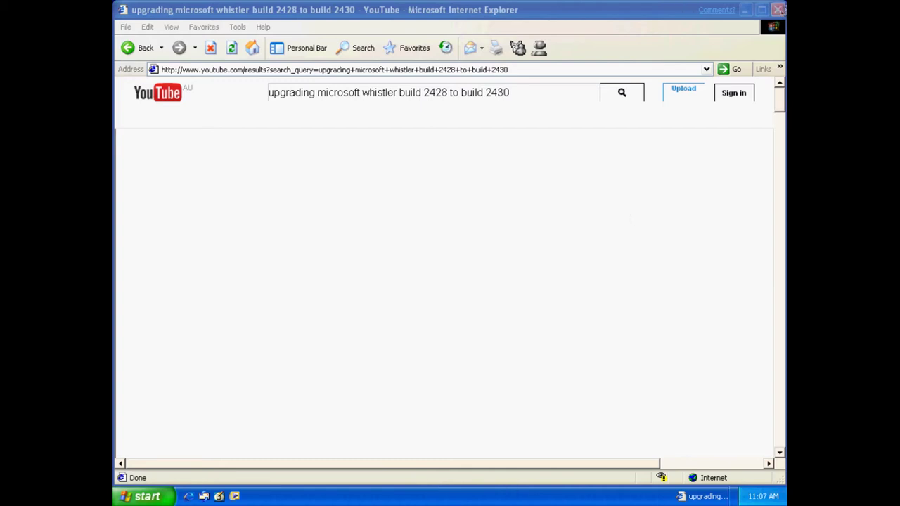
Maximize the browser window, look down the video search results, and close the browser.
click(763, 10)
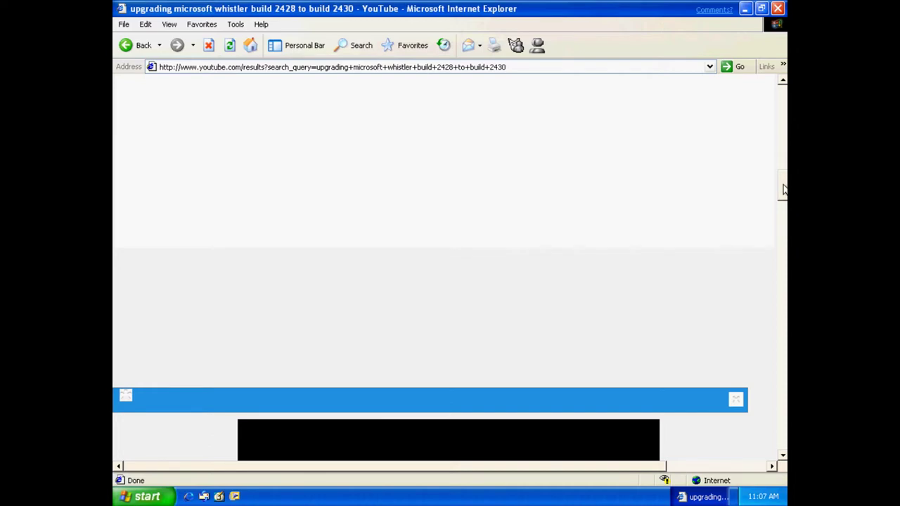
scroll(783, 189, down, 5)
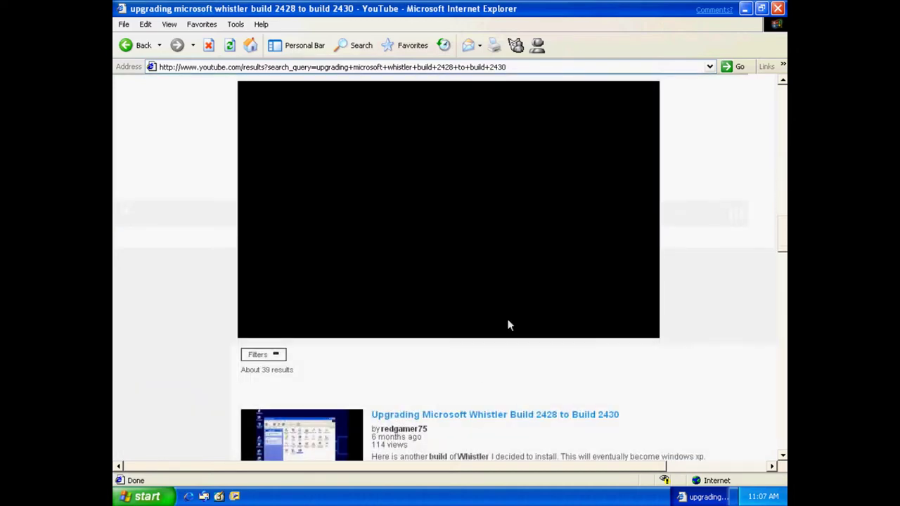
click(779, 7)
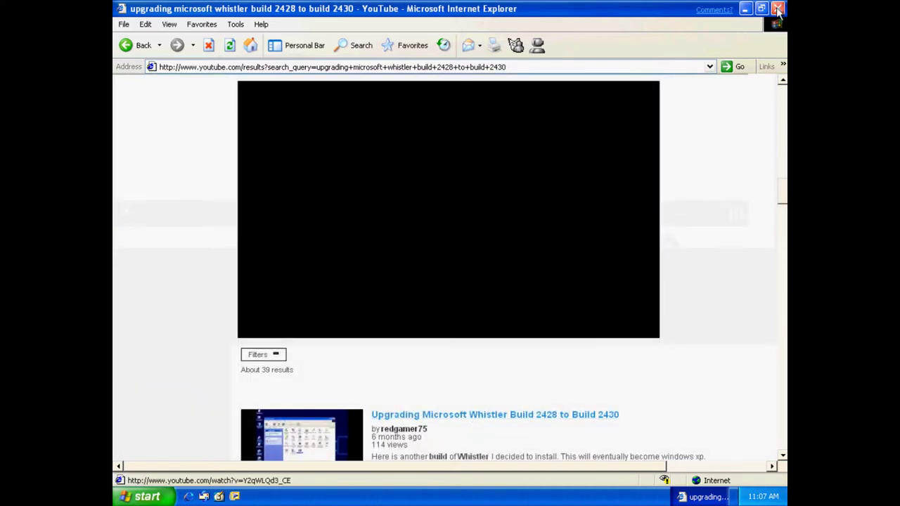
Open the desktop's display properties, try a tiled background, and reselect and apply the setup background.
right_click(574, 127)
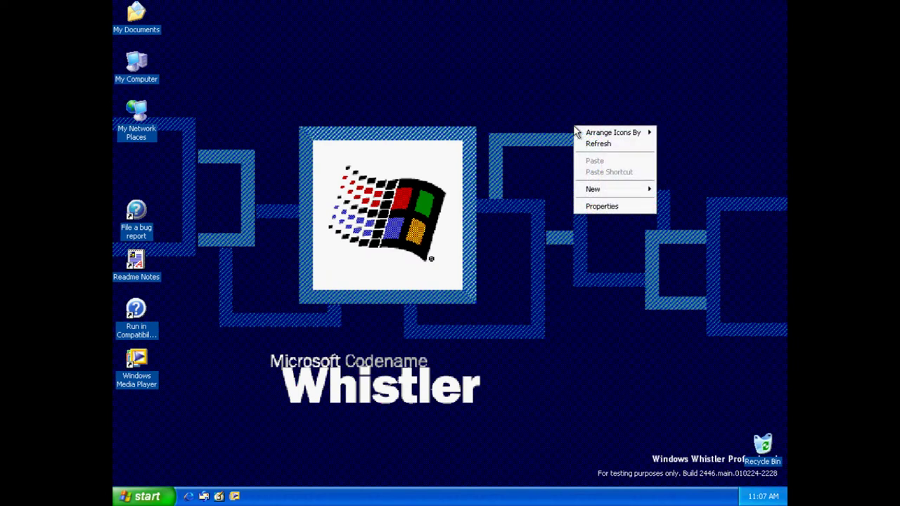
click(588, 207)
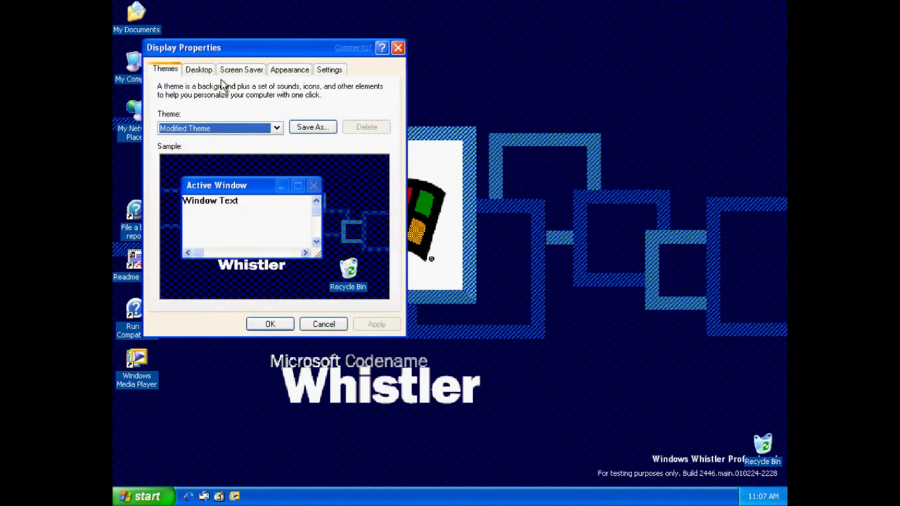
click(207, 70)
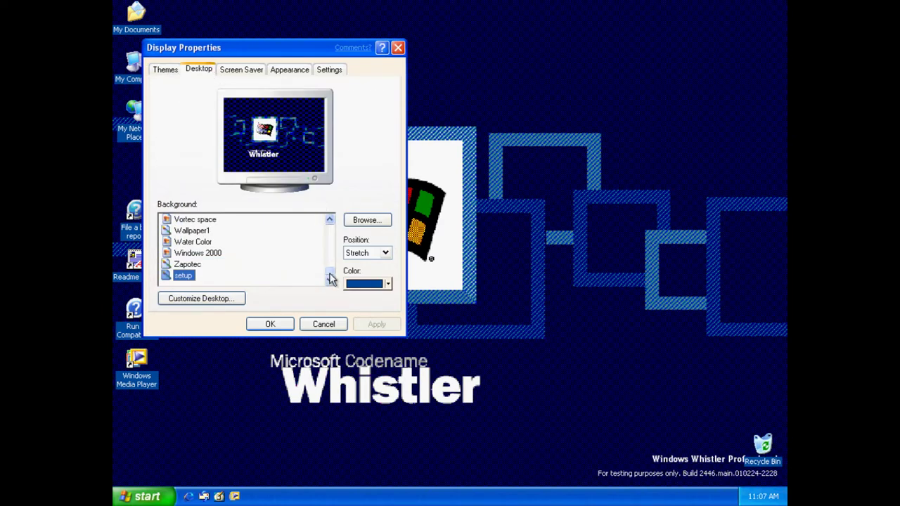
drag(332, 279, 331, 234)
click(199, 266)
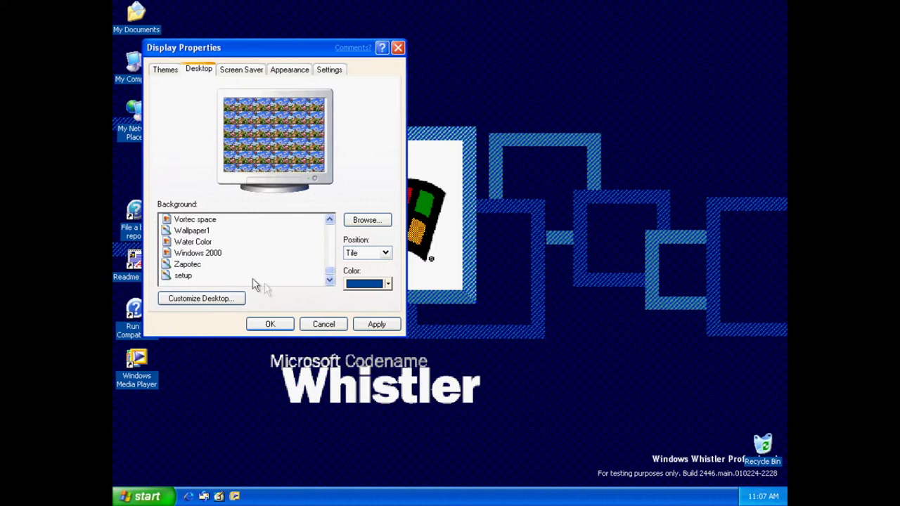
click(211, 275)
drag(329, 273, 339, 200)
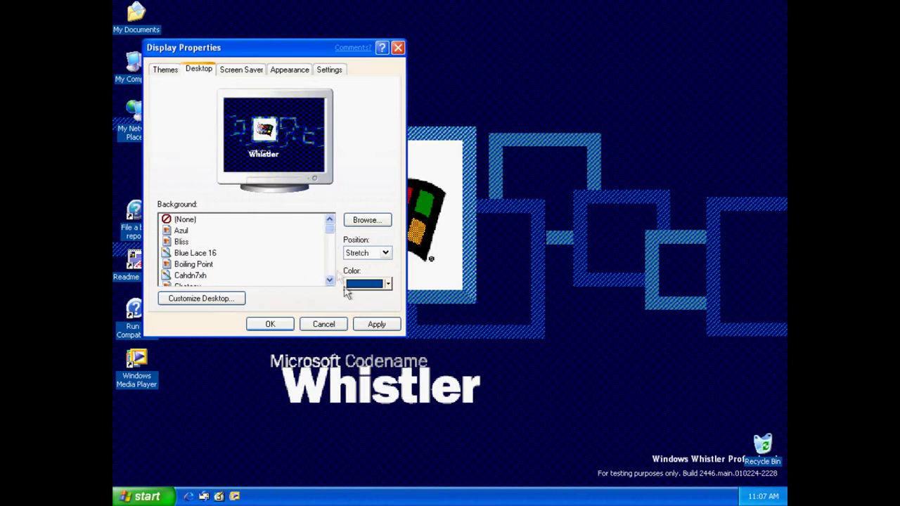
click(376, 324)
Choose the 3D Text screen saver and preview it.
click(262, 73)
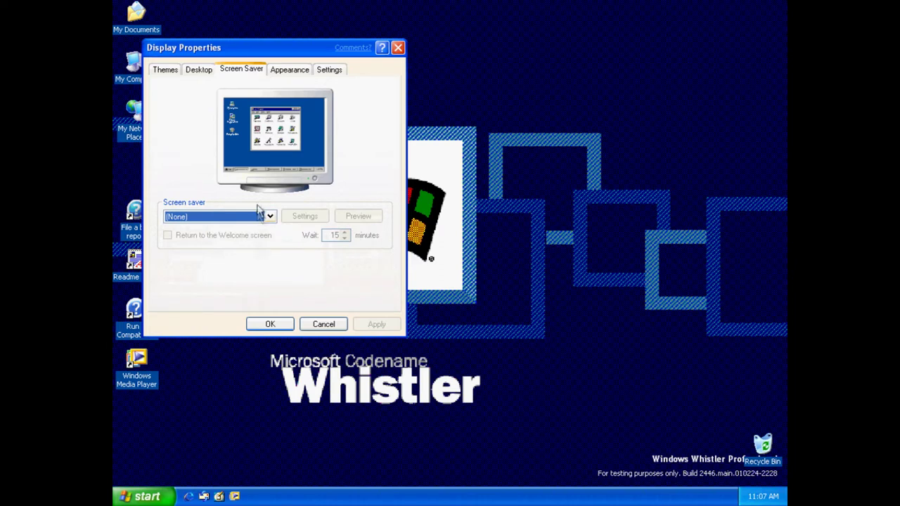
click(259, 217)
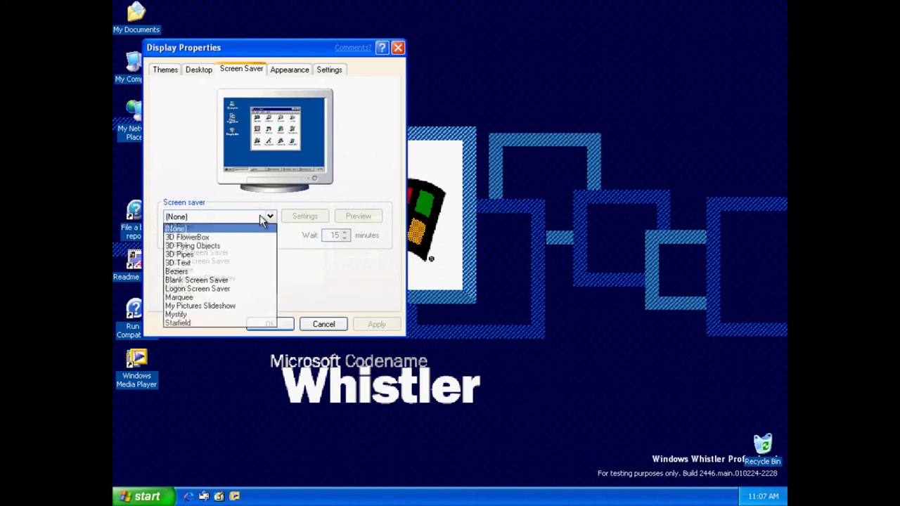
click(250, 263)
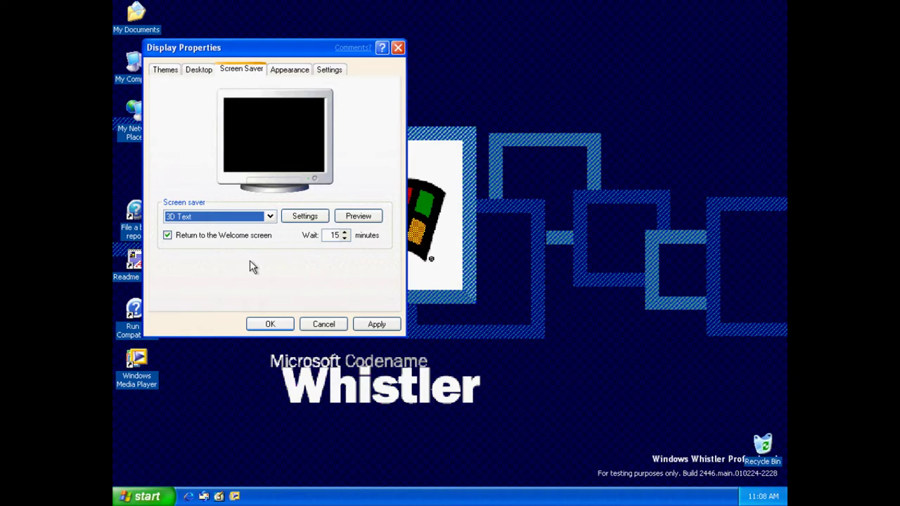
click(345, 218)
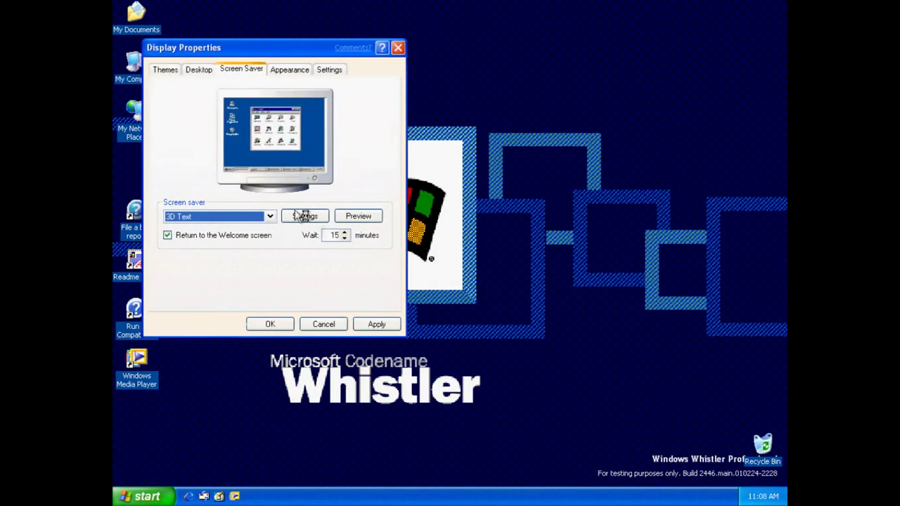
Try other 3D screen savers, including 3D FlowerBox and 3D Flying Objects, and dismiss the Direct3D error.
click(270, 216)
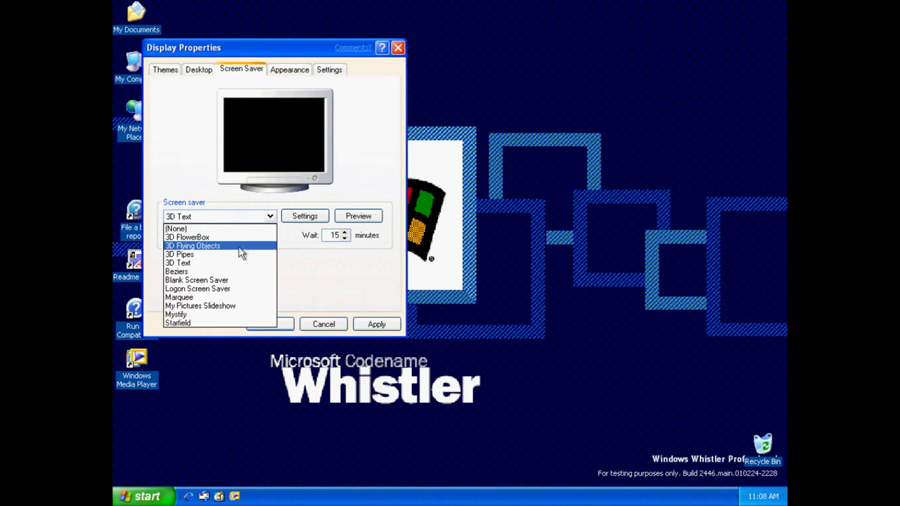
click(235, 252)
click(237, 217)
click(234, 238)
click(236, 217)
click(233, 245)
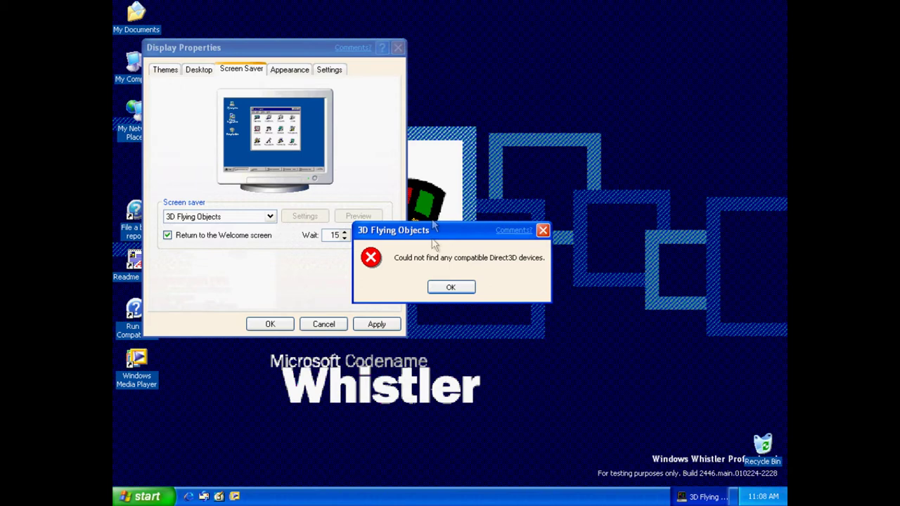
click(451, 287)
Choose the Logon Screen Saver and preview it full screen.
click(259, 218)
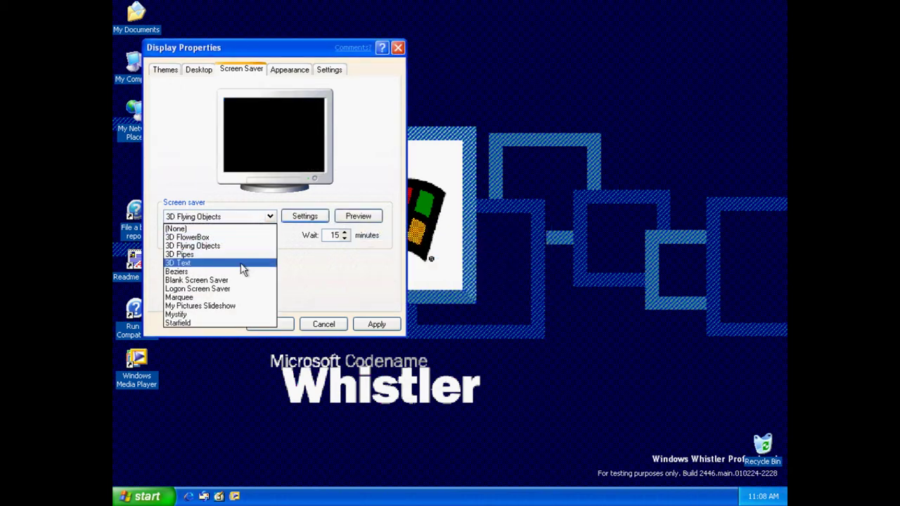
click(238, 289)
click(358, 216)
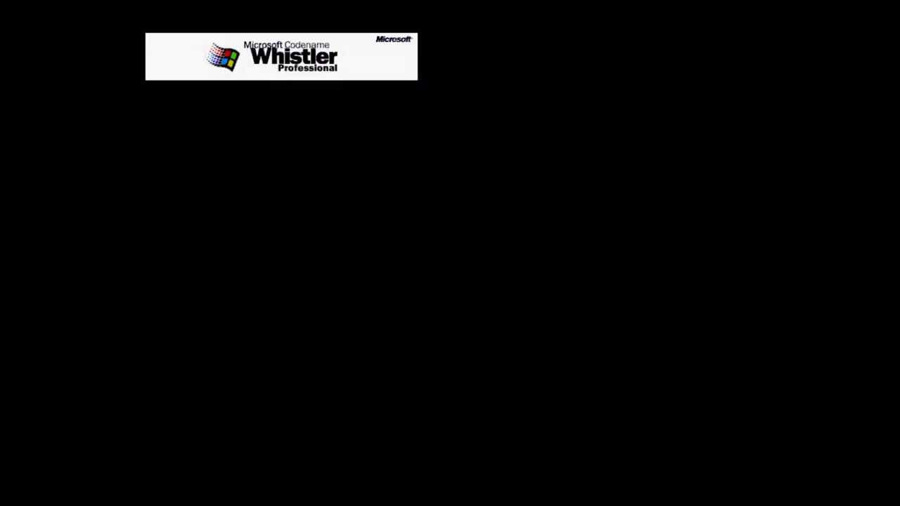
Try the Marquee screen saver and select Mystify as the screen saver.
click(254, 218)
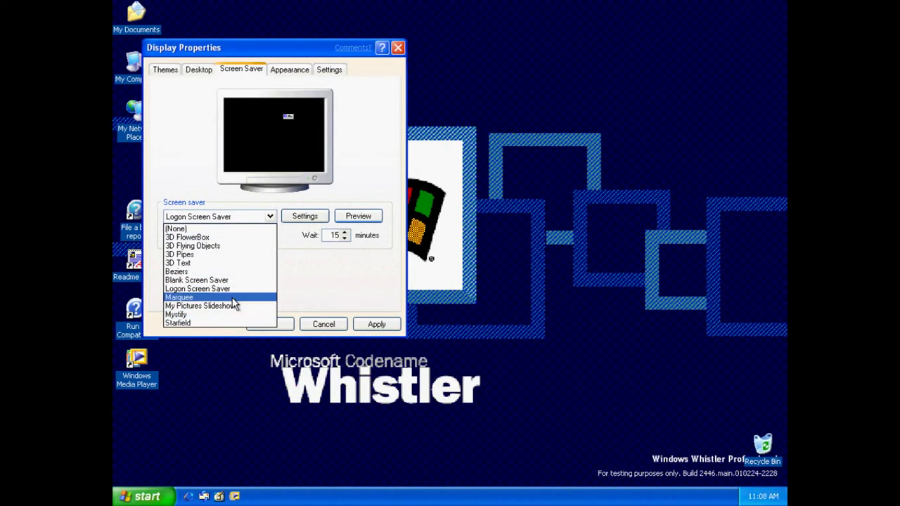
click(232, 298)
click(243, 219)
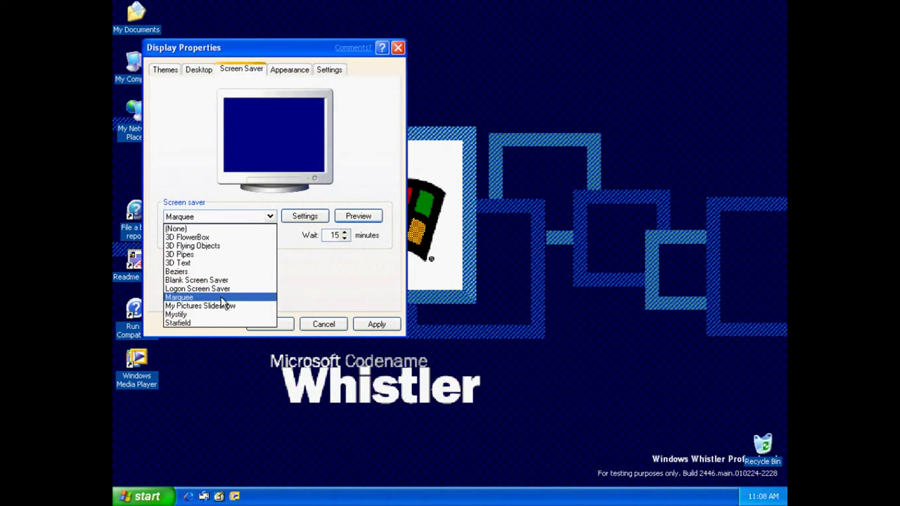
click(219, 310)
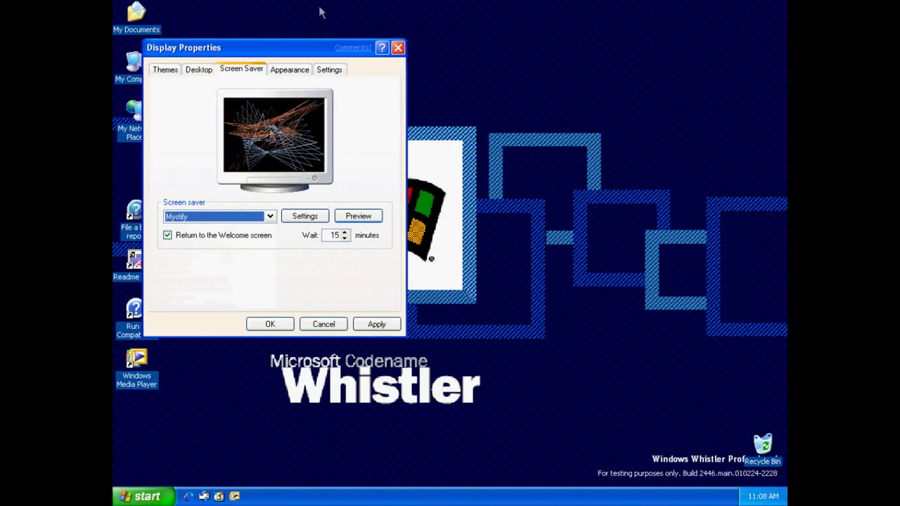
Set the windows and buttons appearance to Windows Classic and apply the display settings.
click(290, 69)
click(203, 236)
click(204, 243)
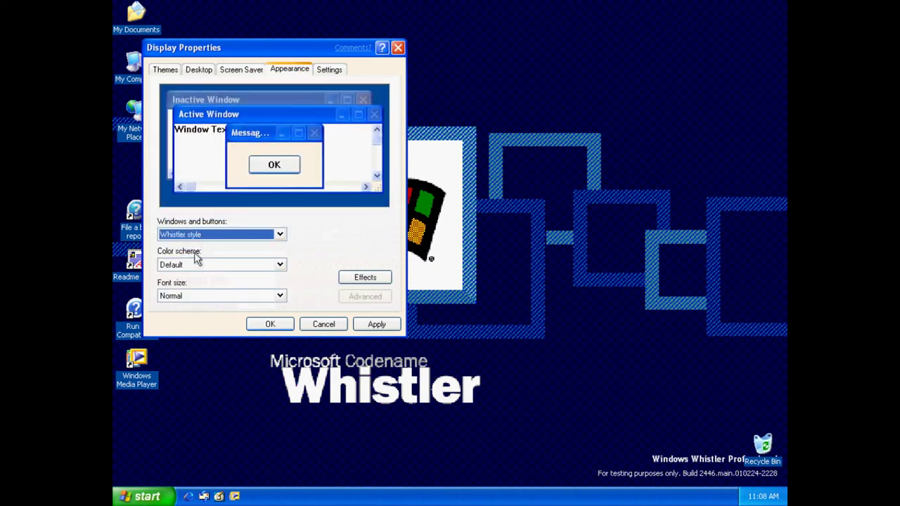
click(195, 262)
click(193, 261)
click(189, 239)
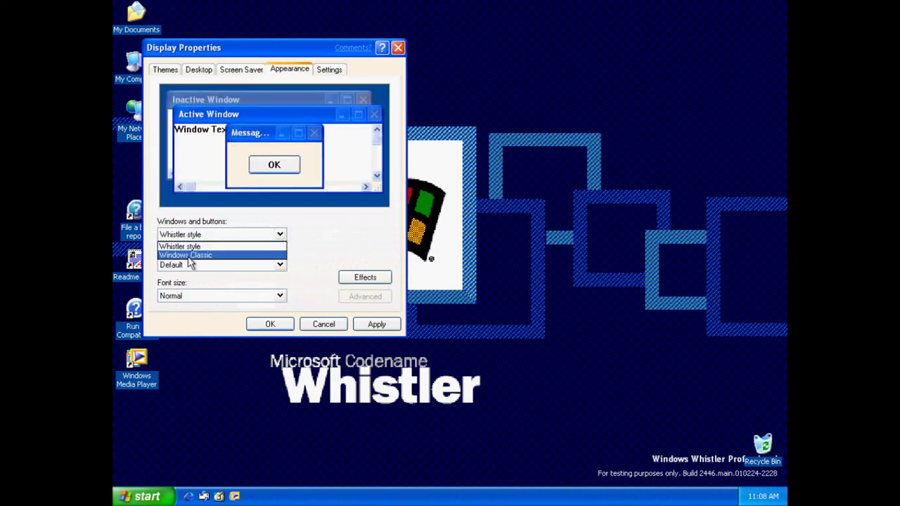
click(190, 254)
click(377, 322)
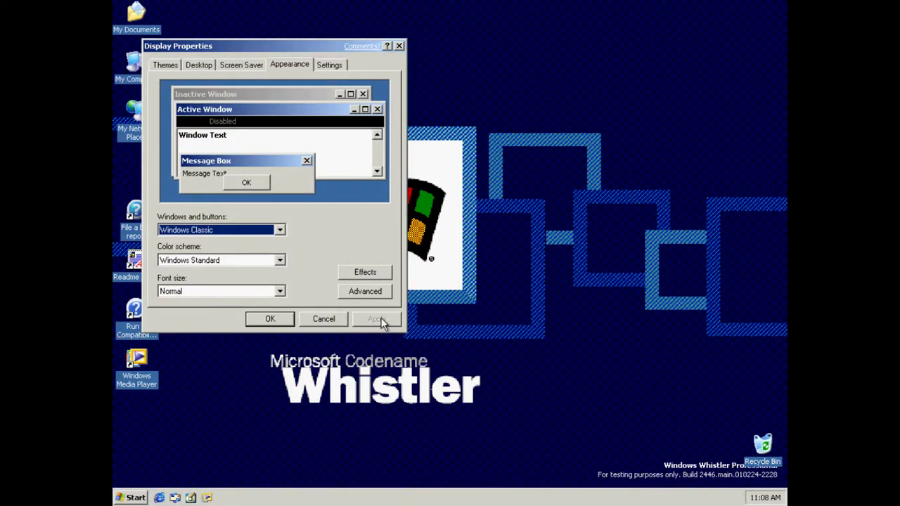
Set the windows and buttons appearance to Whistler style and apply it.
click(280, 230)
click(261, 241)
click(377, 319)
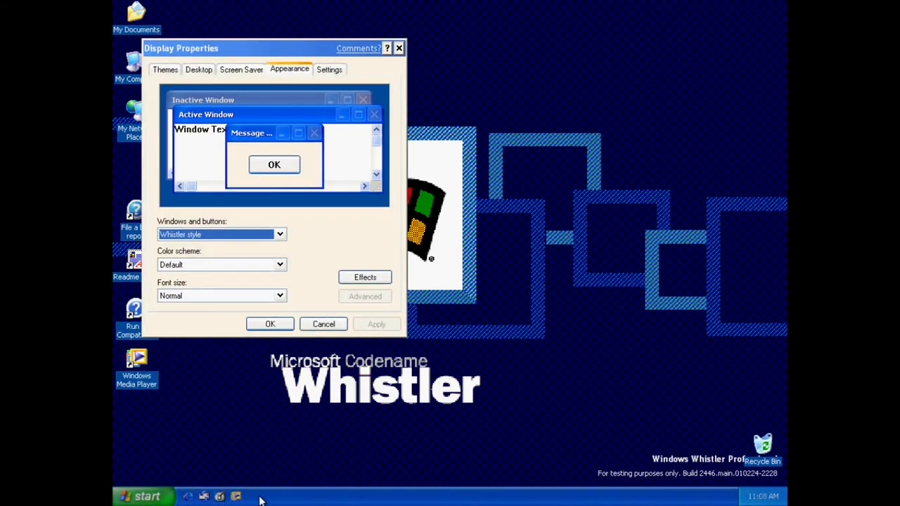
Review the desktop background and display settings, keep colour quality at Medium (16 bit), and close Display Properties.
click(197, 70)
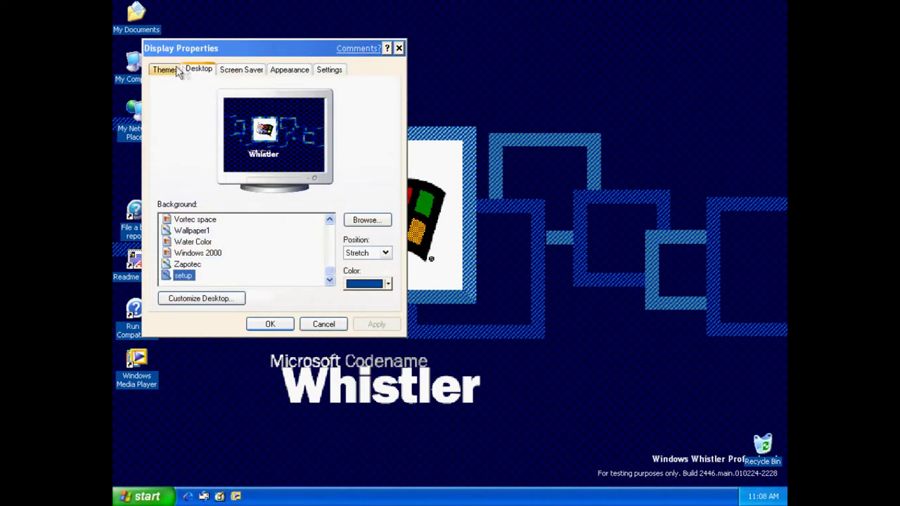
click(329, 70)
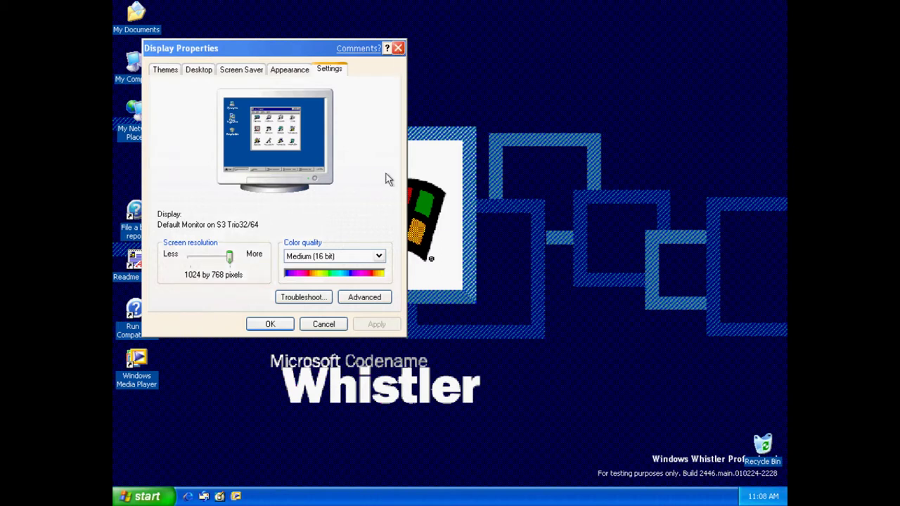
click(379, 256)
click(377, 266)
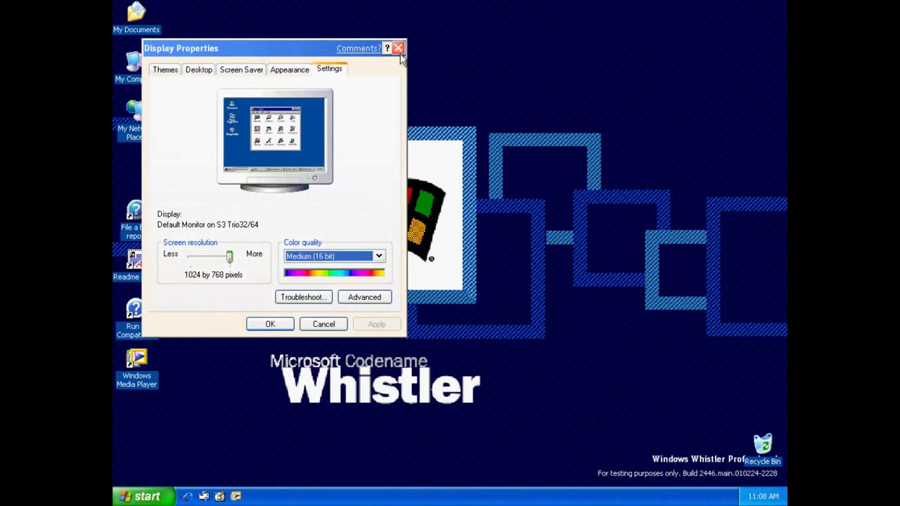
click(398, 49)
Open Search and preview the Courtney, Earl and Merlin Search Companion characters, cancelling the character change and closing the search window.
click(129, 500)
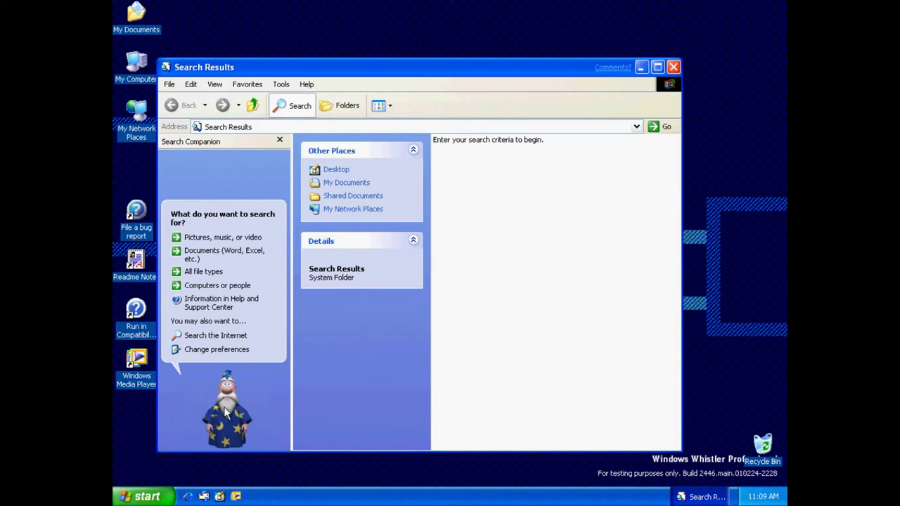
click(218, 351)
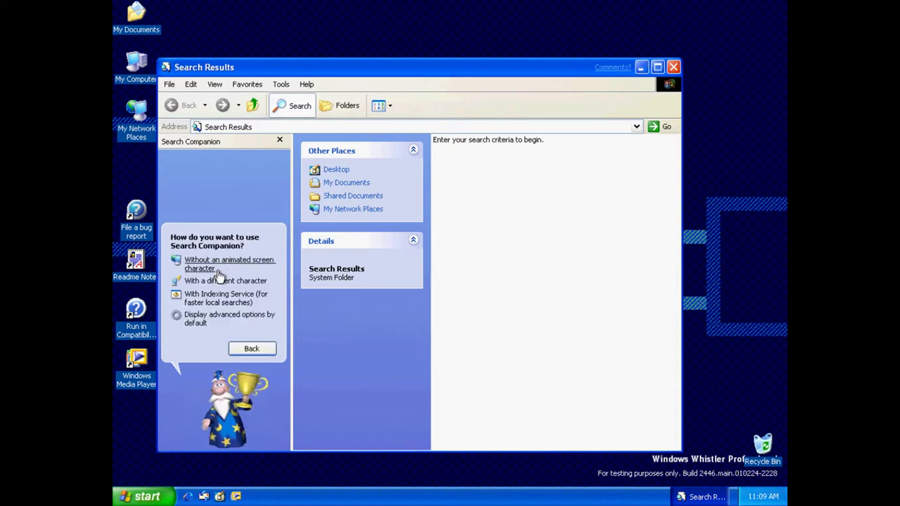
click(219, 282)
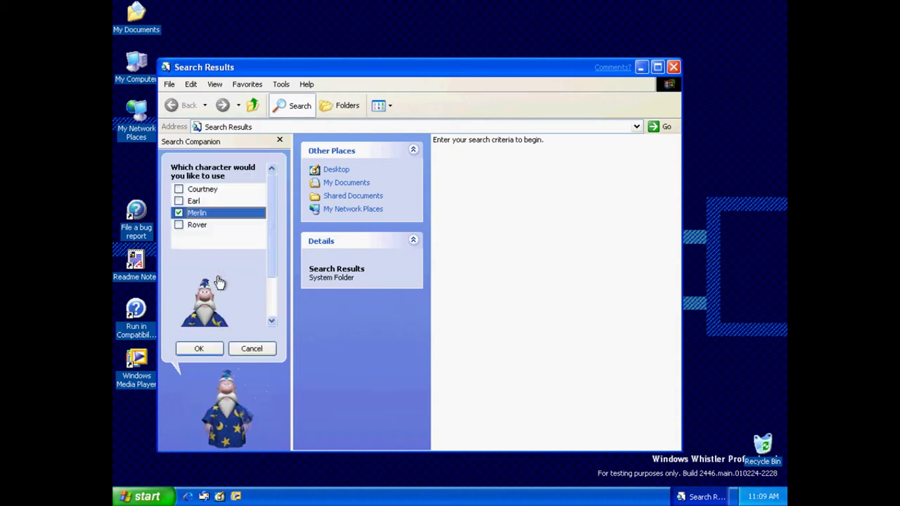
click(178, 189)
click(179, 201)
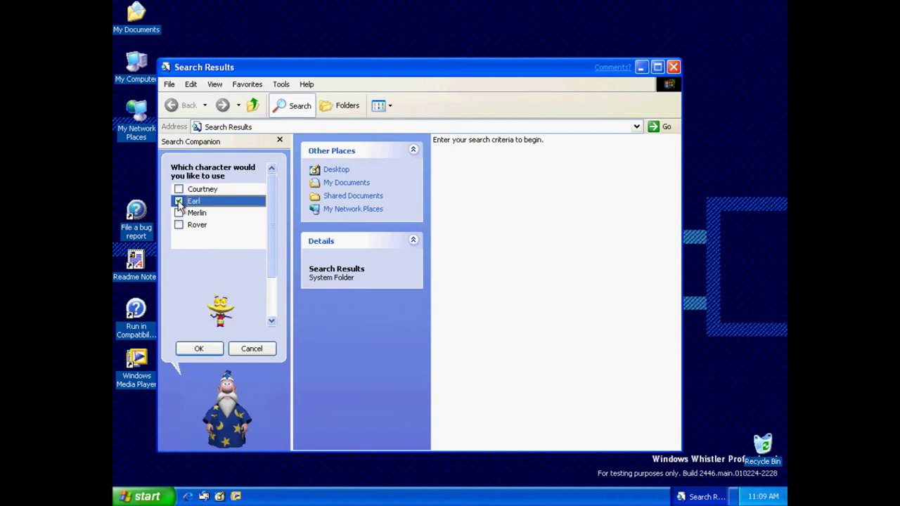
click(178, 215)
click(251, 348)
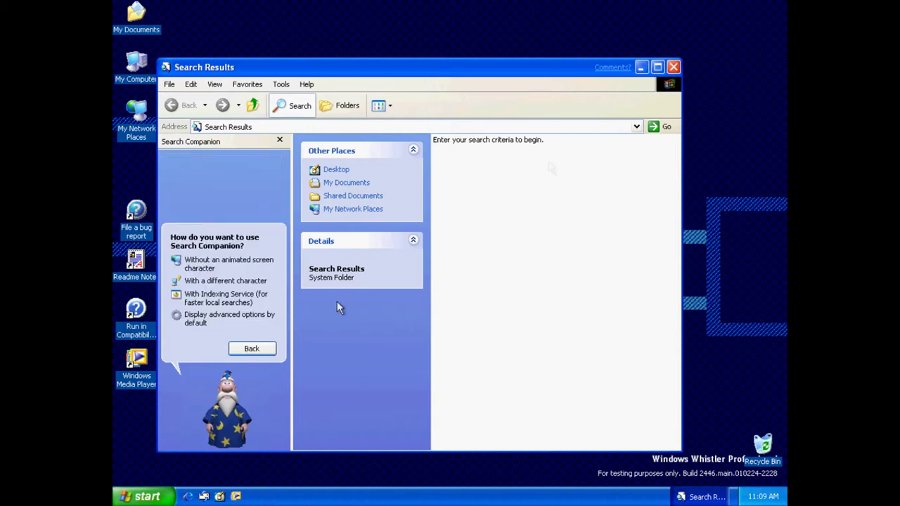
click(255, 349)
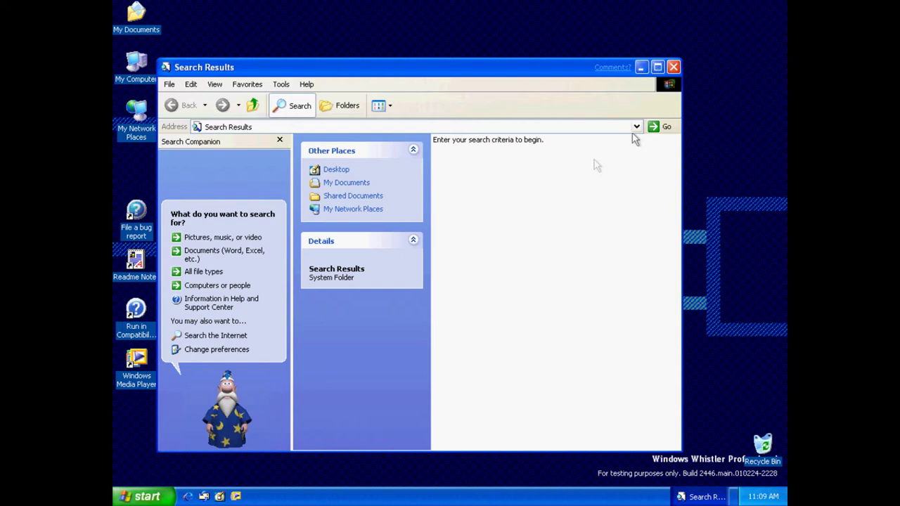
click(673, 67)
Look through the additional installed programs, including the Accessories group.
click(144, 497)
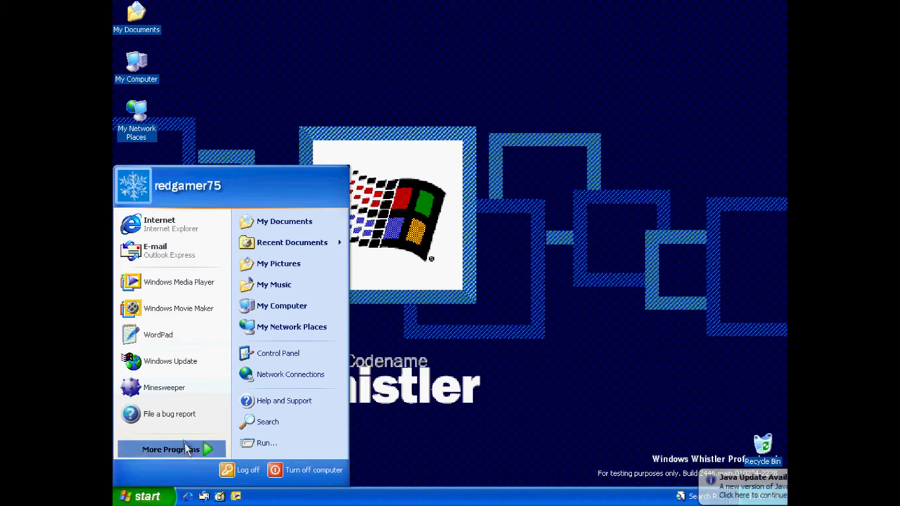
mouse_move(184, 445)
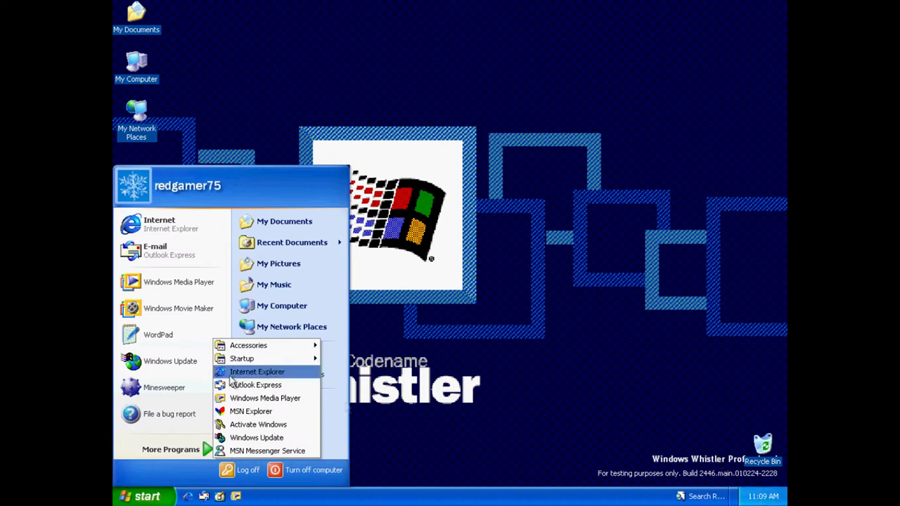
mouse_move(259, 345)
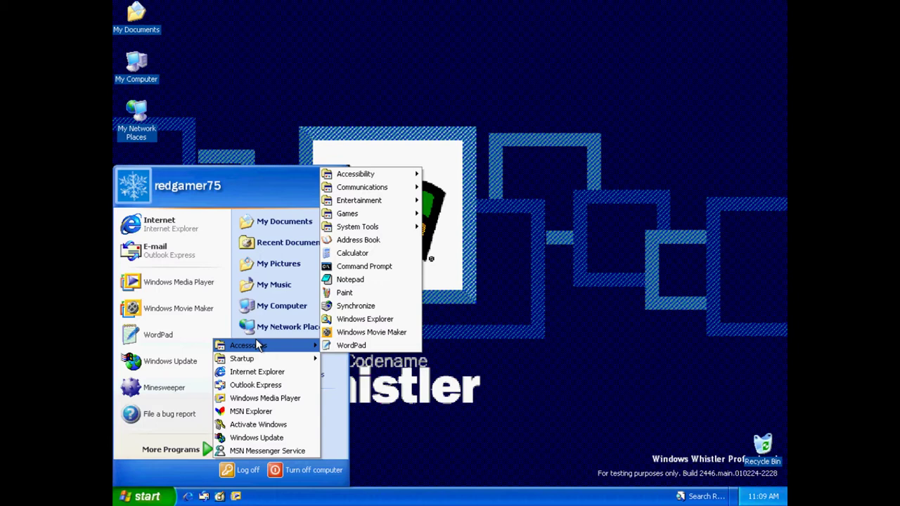
Open the desktop customization options from Display Properties and view the alternative icons for My Computer without changing it.
right_click(447, 384)
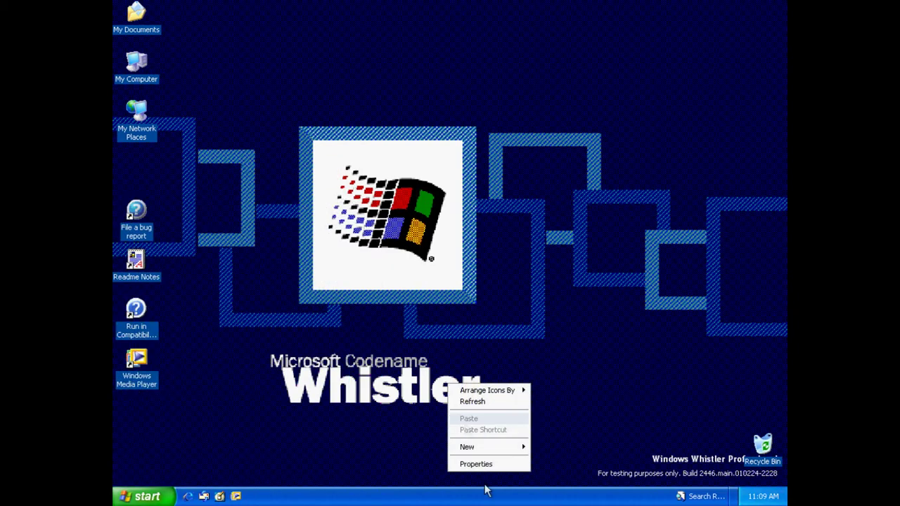
click(484, 465)
click(232, 107)
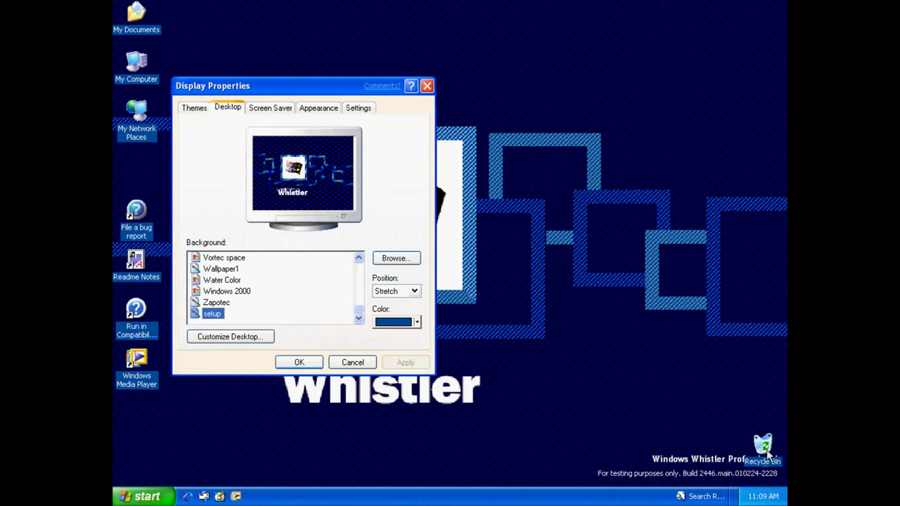
click(205, 333)
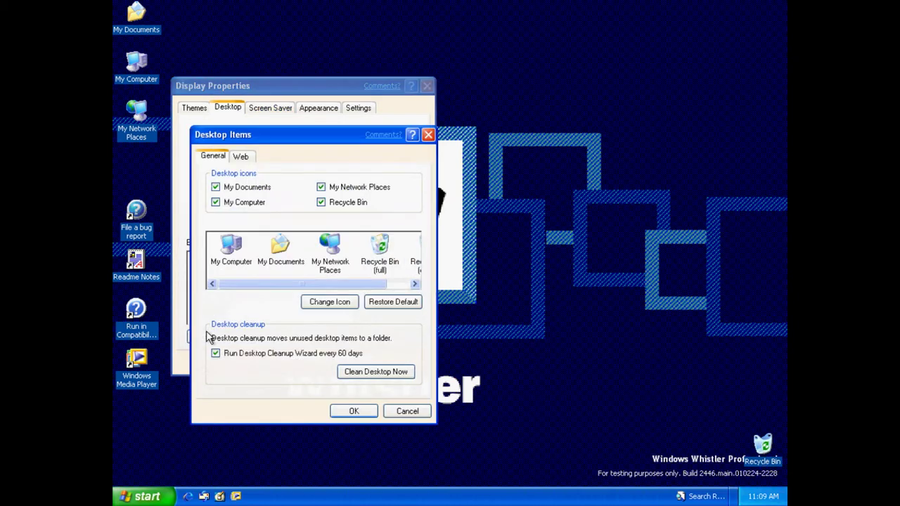
click(231, 247)
click(322, 304)
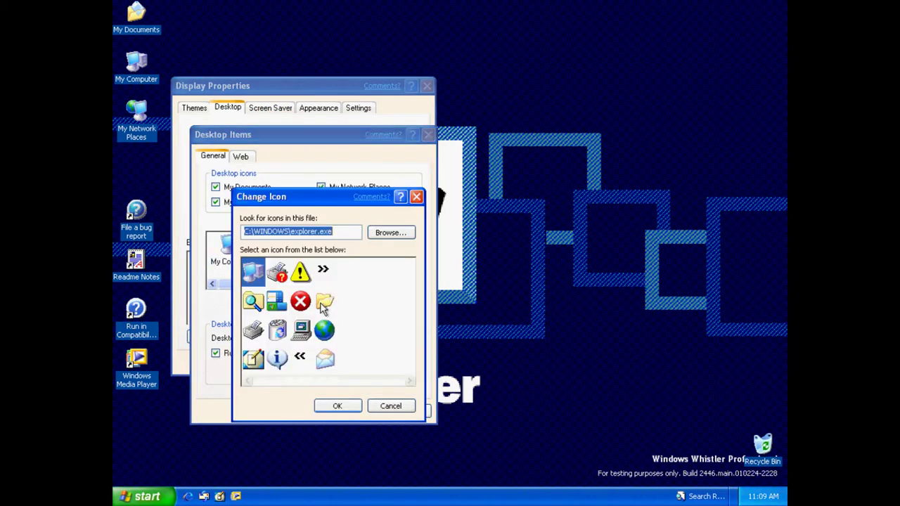
click(389, 408)
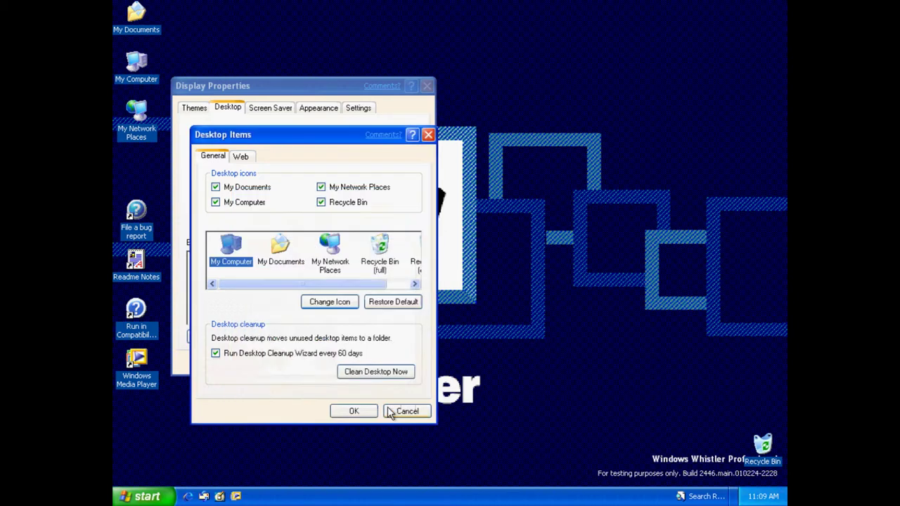
Browse the alternative icons for My Network Places, cancelling the icon change and all display dialogs.
click(330, 252)
click(328, 301)
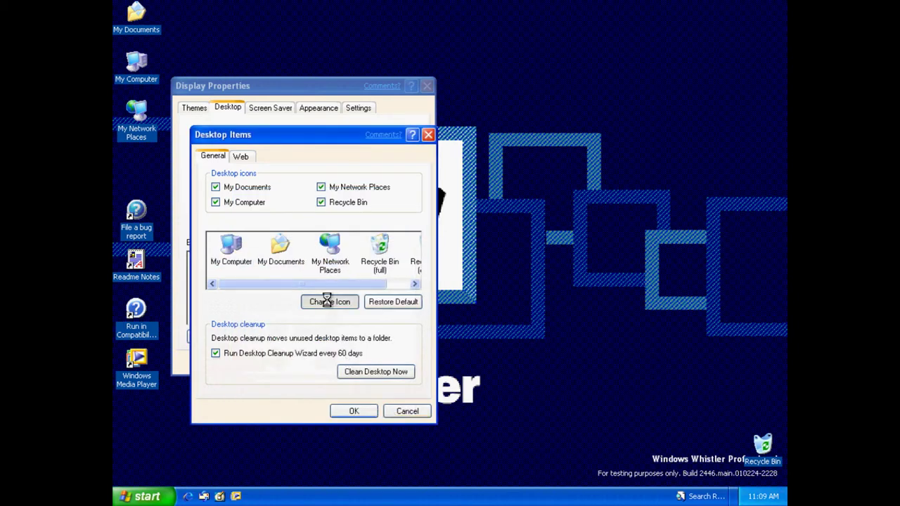
drag(262, 380, 377, 389)
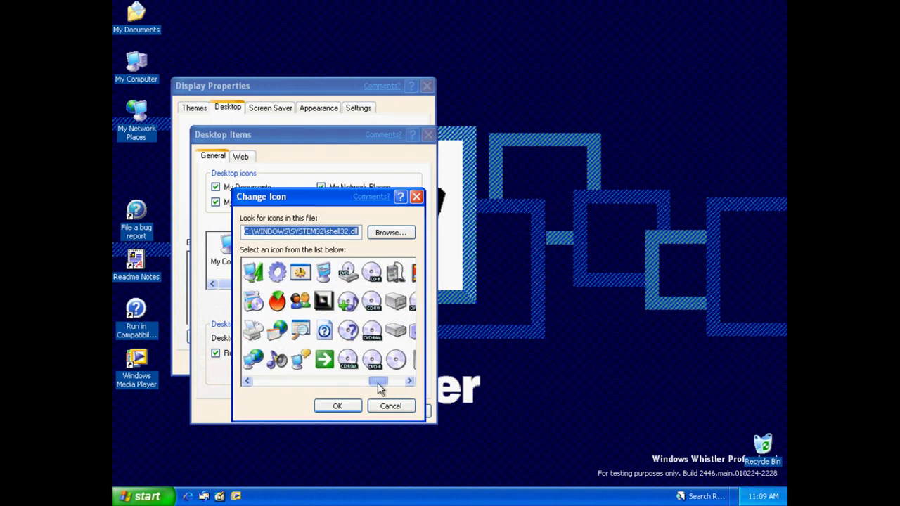
click(391, 405)
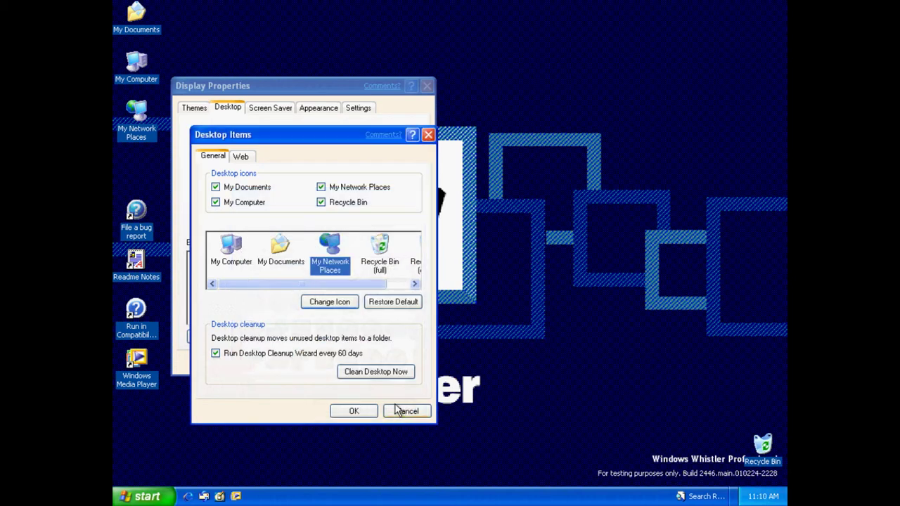
click(398, 411)
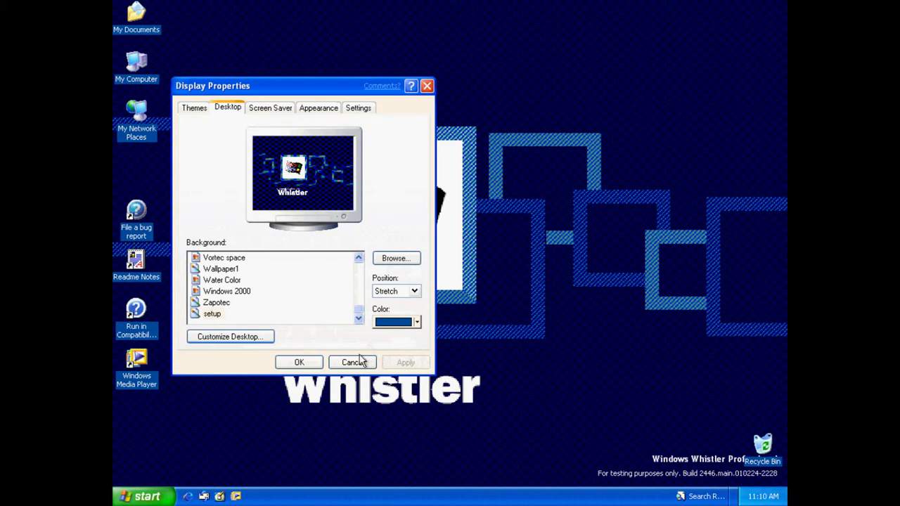
click(354, 362)
Open Control Panel and check the commands available for the Taskbar and Start Menu item.
key(super)
click(284, 345)
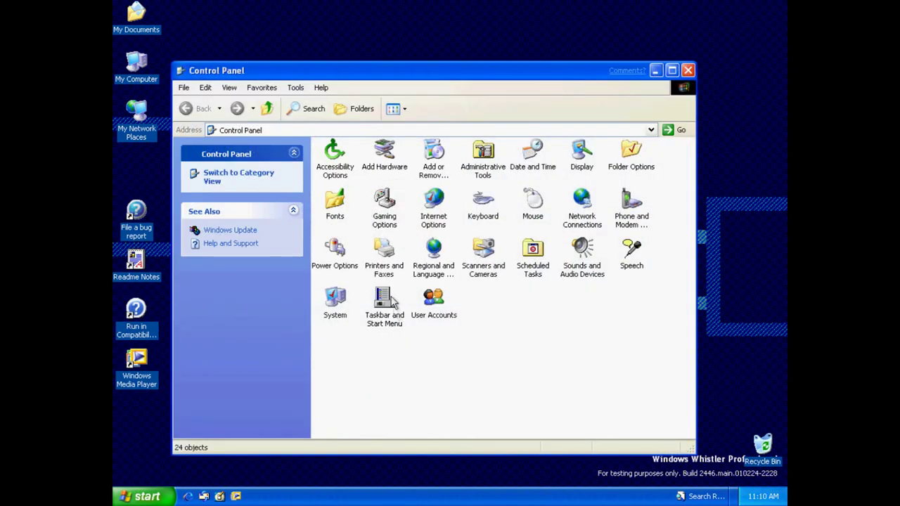
right_click(393, 299)
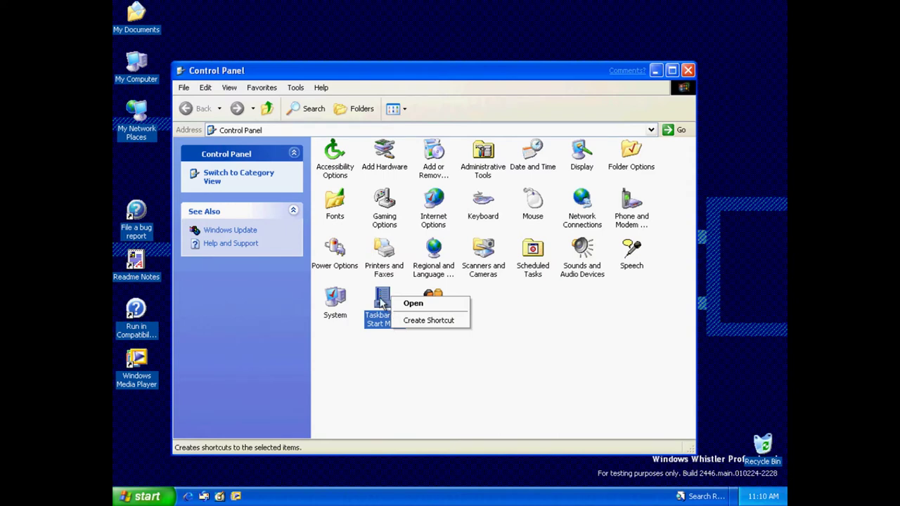
right_click(381, 303)
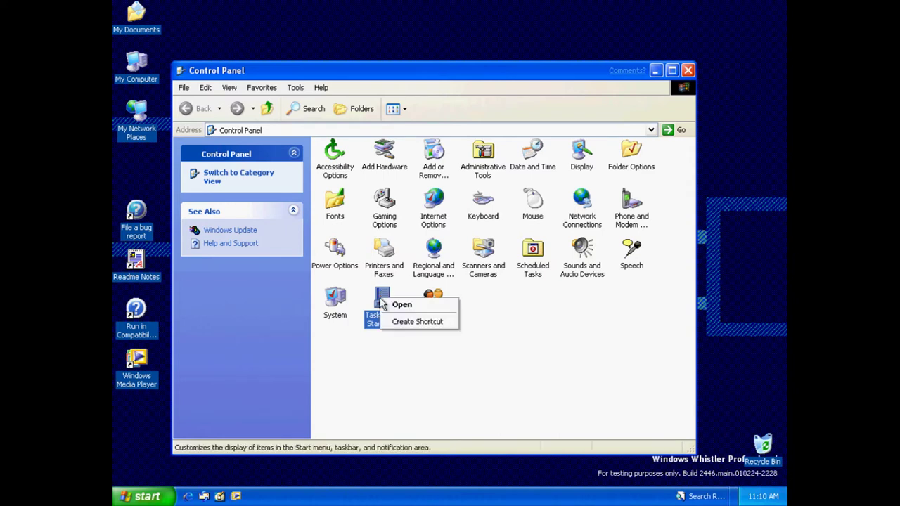
click(434, 374)
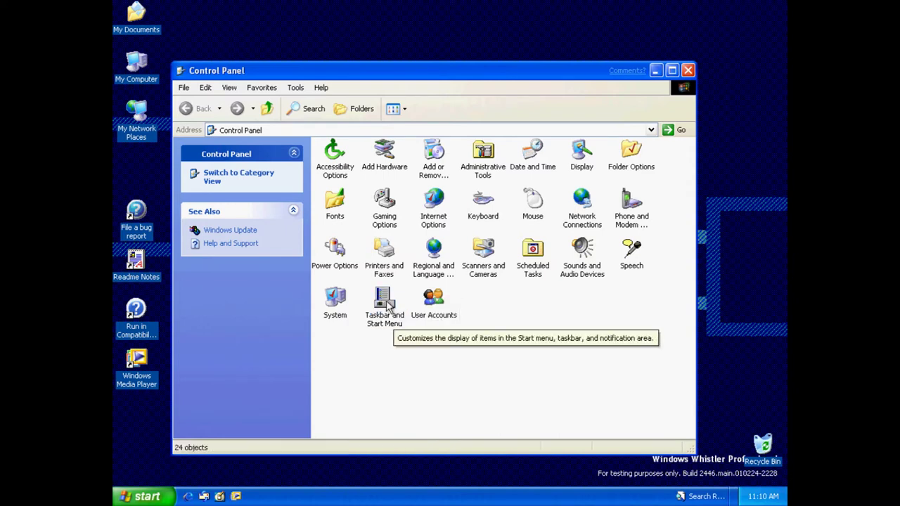
Turn on showing hidden files and folders in Folder Options and apply the change.
click(295, 87)
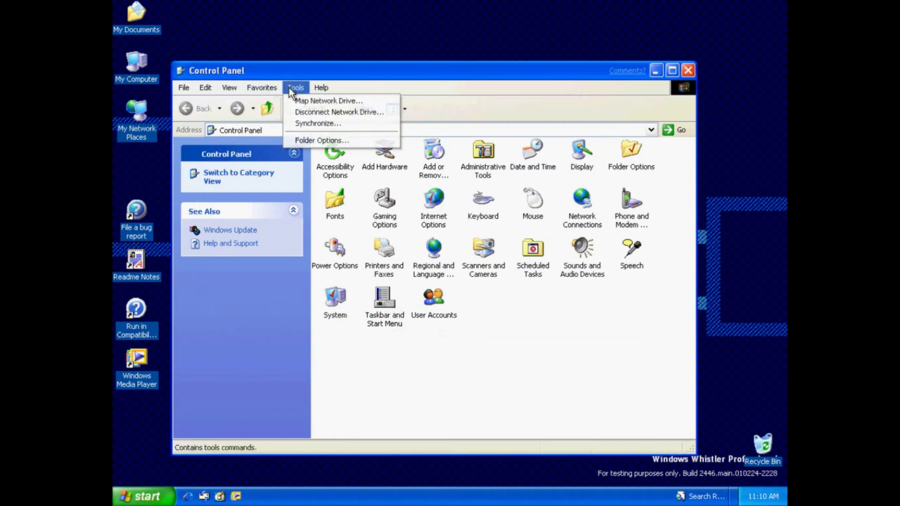
click(301, 140)
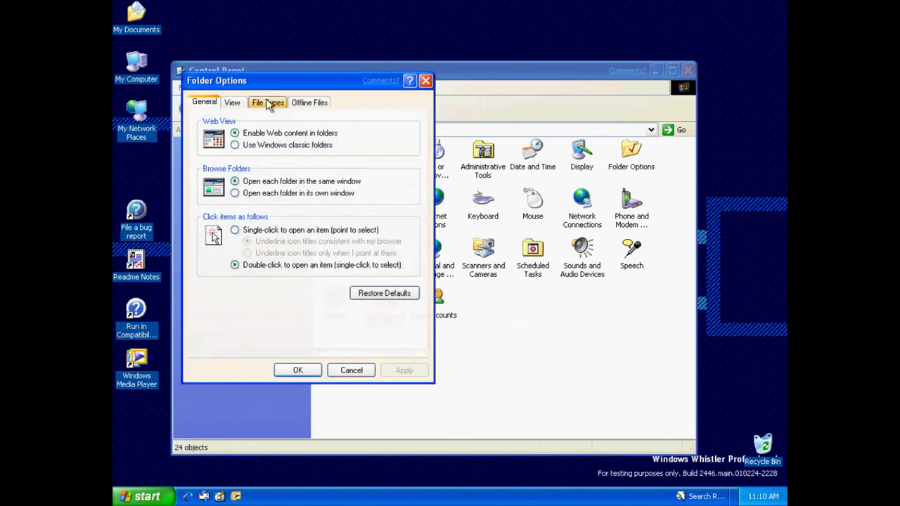
click(235, 102)
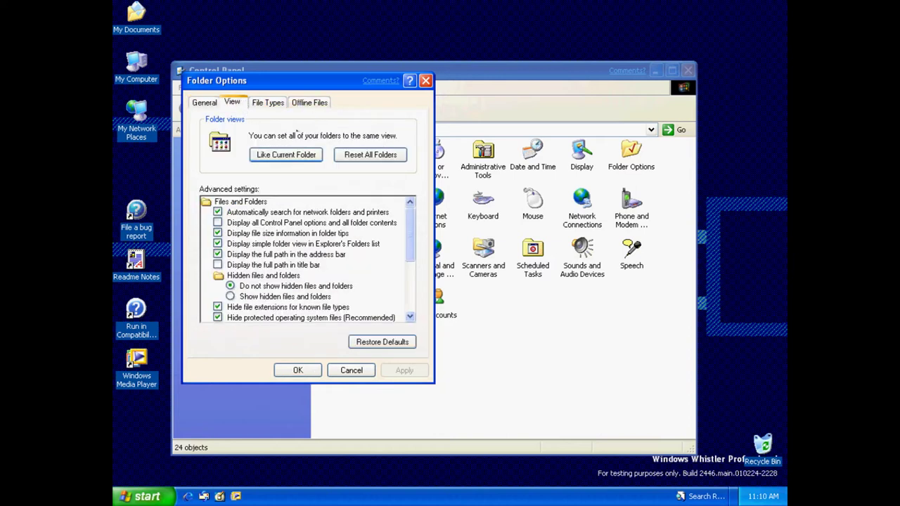
click(287, 297)
click(403, 373)
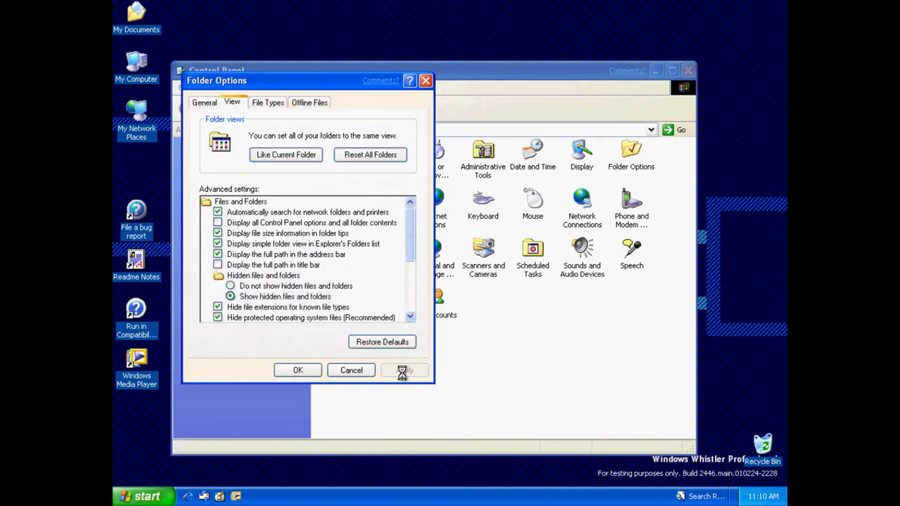
Enable showing Control Panel in My Computer and displaying all Control Panel options and all folder contents, applying both changes.
drag(406, 244, 409, 283)
click(313, 275)
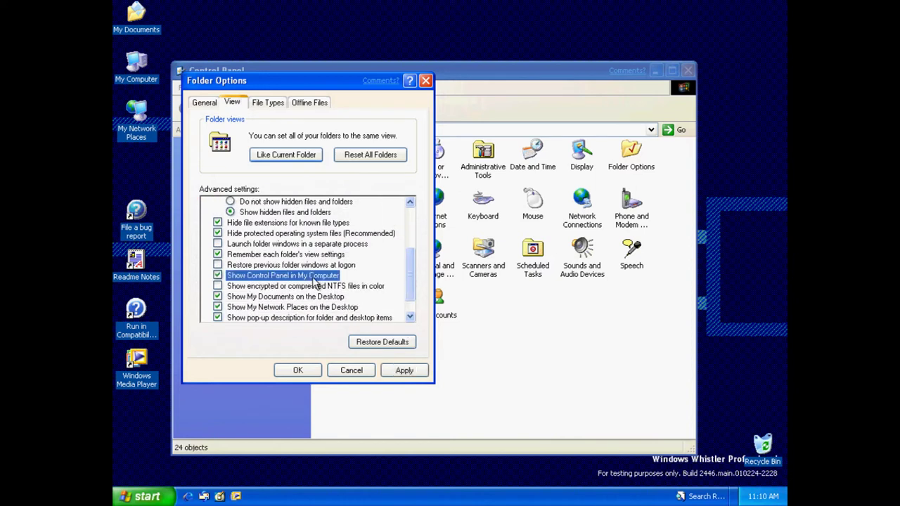
click(386, 371)
drag(413, 287, 407, 306)
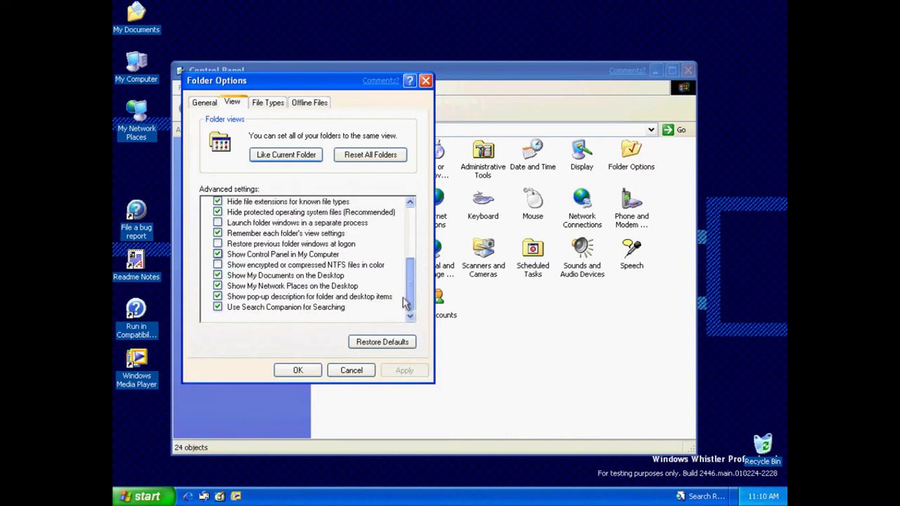
drag(406, 299, 399, 248)
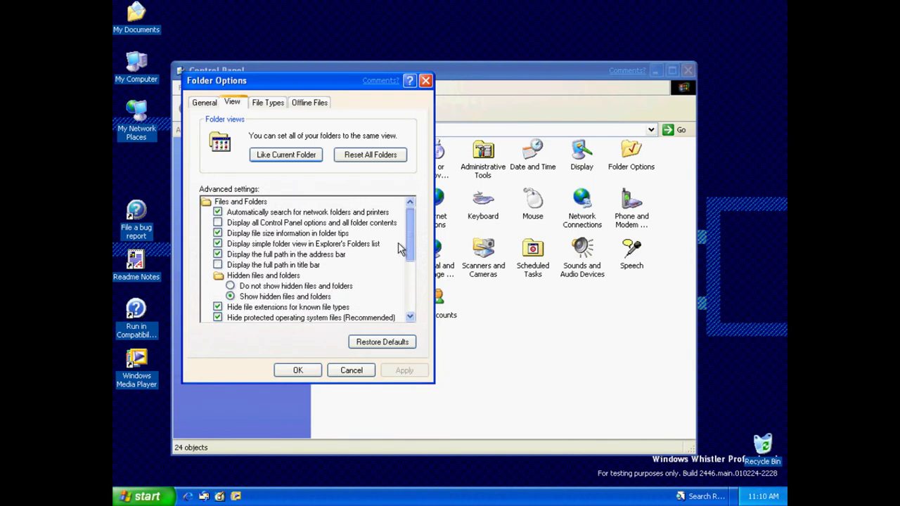
click(364, 223)
click(403, 370)
Check the registered file types and the offline files settings in Folder Options.
click(268, 102)
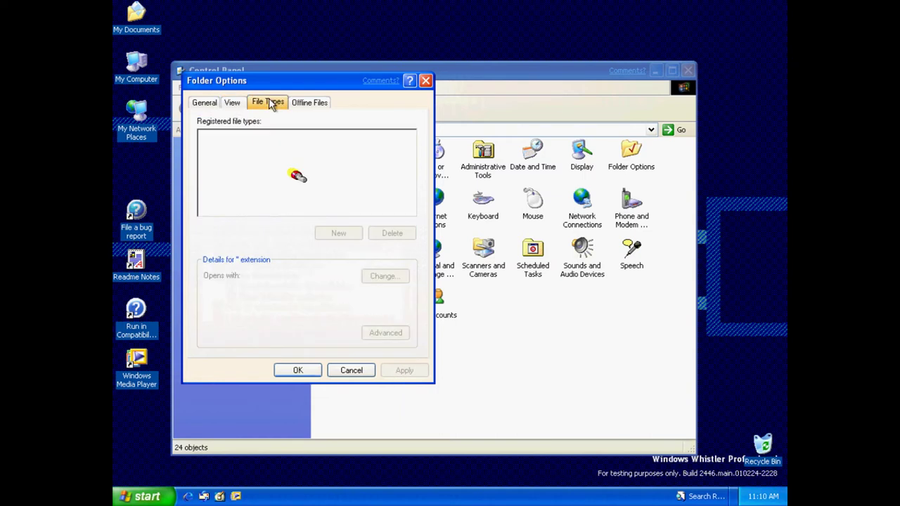
click(296, 106)
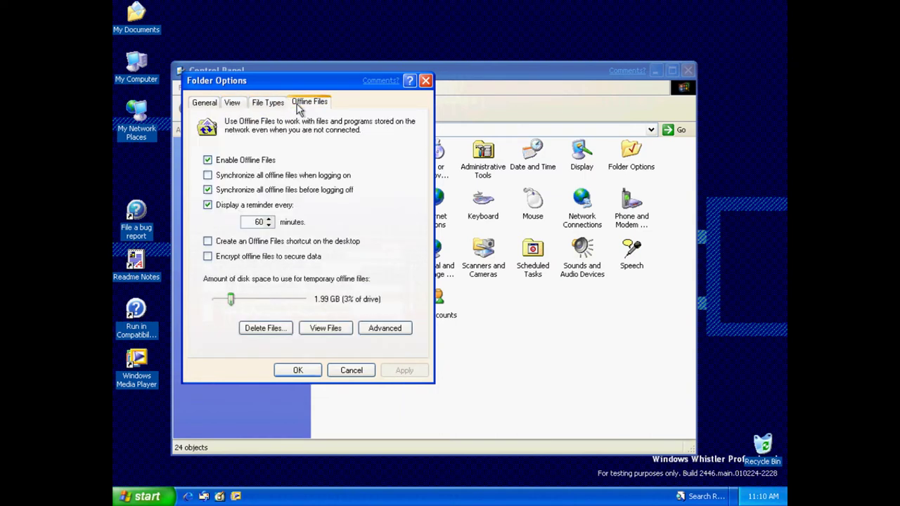
Accept the folder options and view Control Panel in Category View and back in classic view, closing it when finished.
click(298, 371)
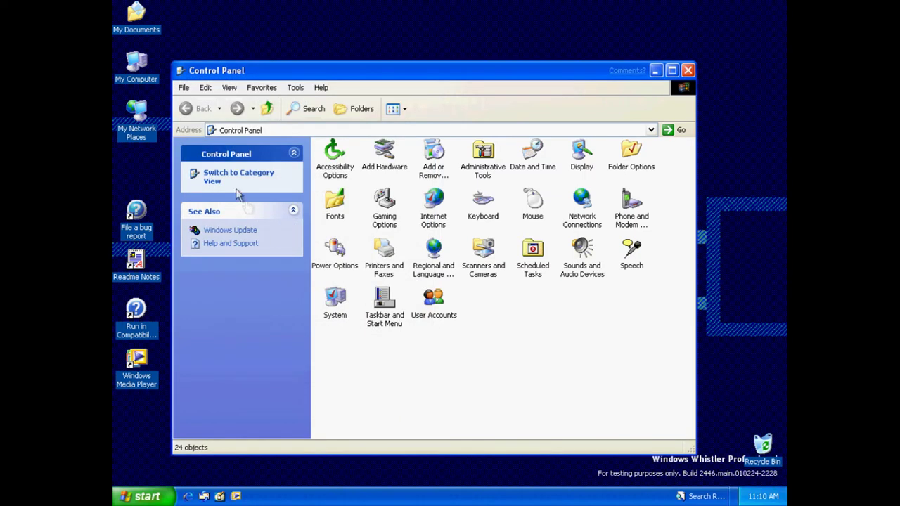
click(226, 178)
click(226, 179)
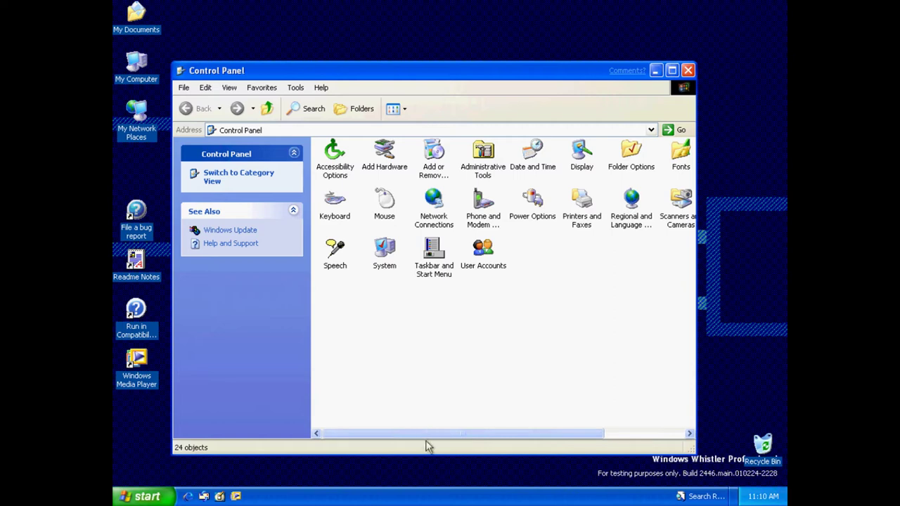
drag(420, 429, 567, 434)
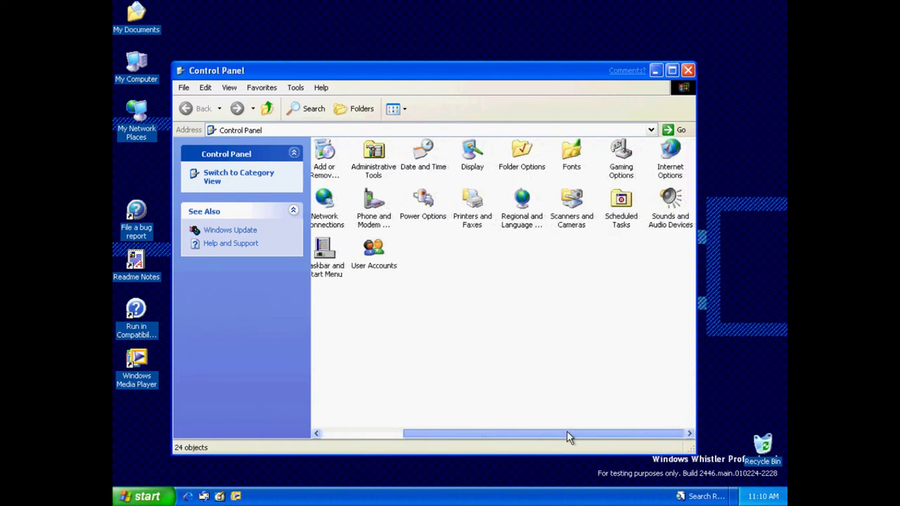
click(688, 71)
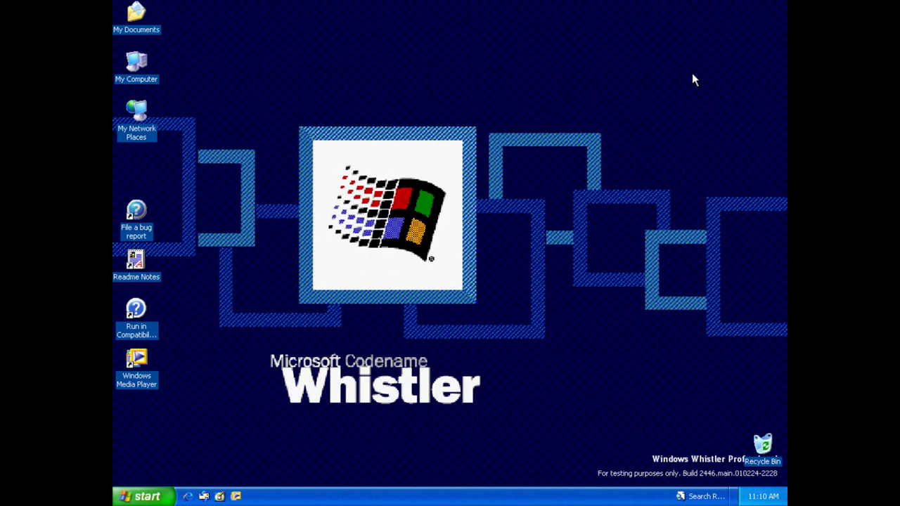
Open My Computer and view the contents of the My Documents and Shared Documents folders, returning to the drive overview.
double_click(136, 64)
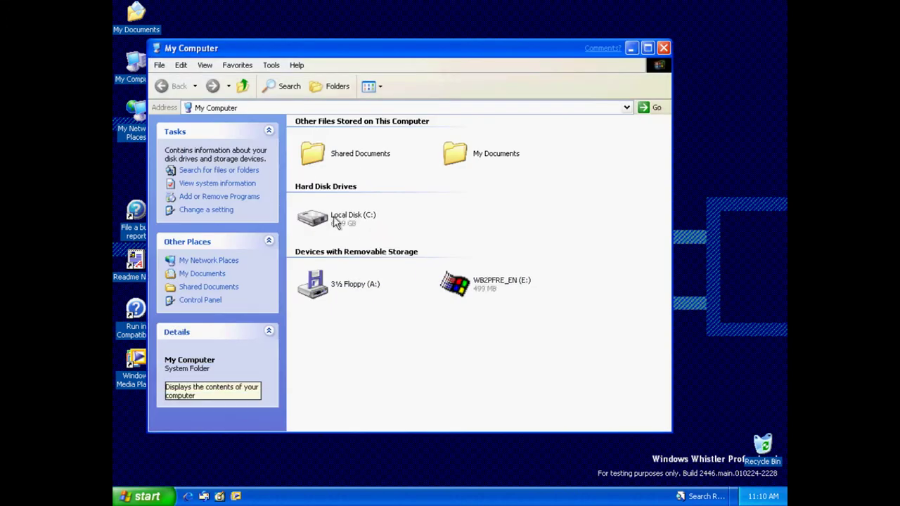
click(664, 49)
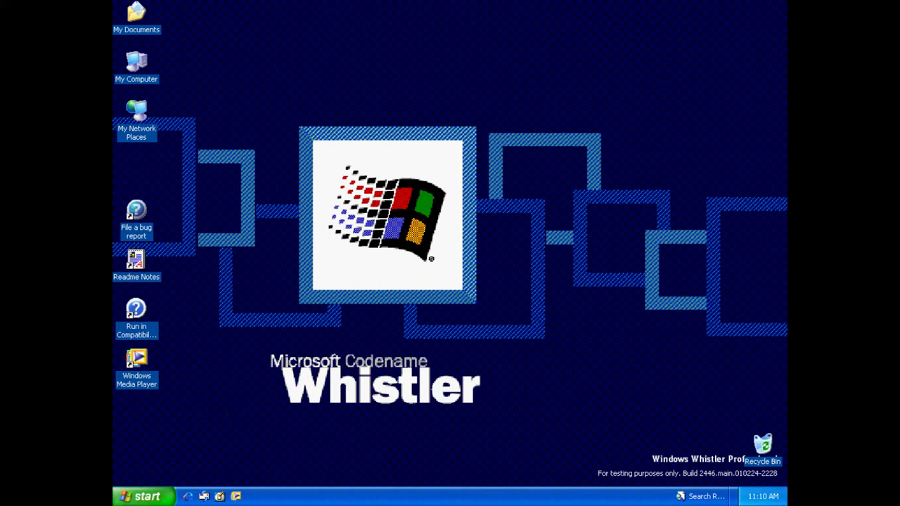
double_click(141, 65)
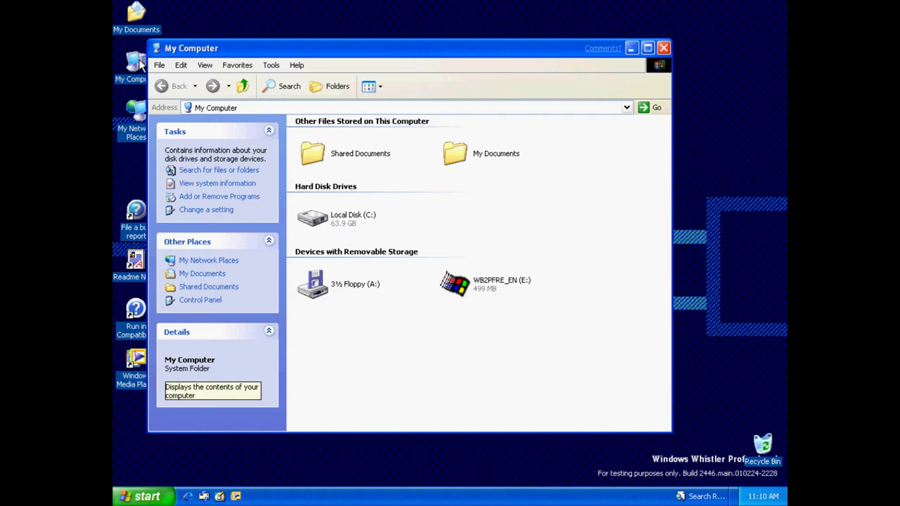
click(126, 498)
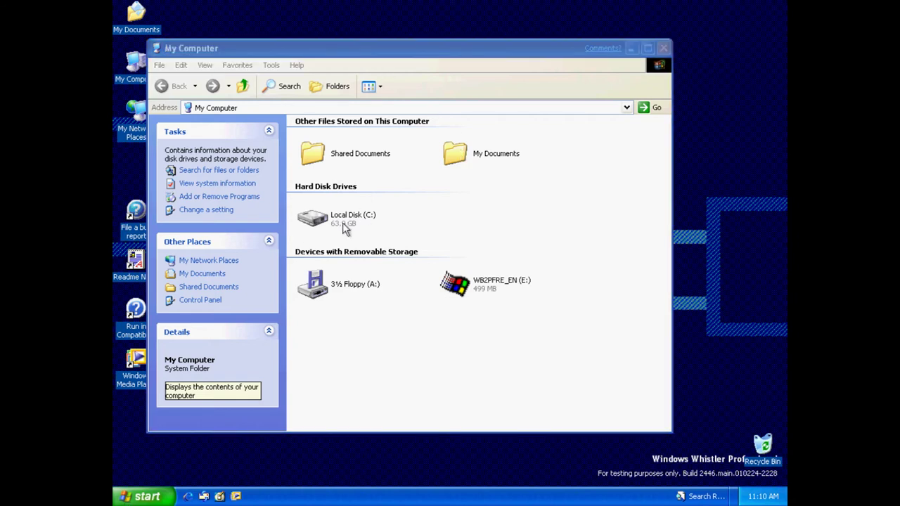
double_click(445, 156)
click(169, 86)
double_click(338, 152)
click(168, 86)
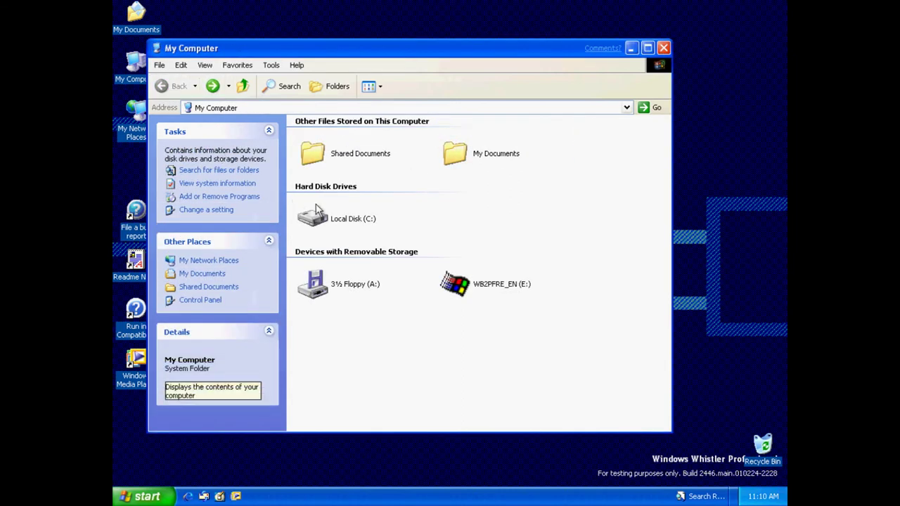
Run the welcome program from C:\WINDOWS to view its Getting Started screen, close it and return to My Computer.
double_click(318, 217)
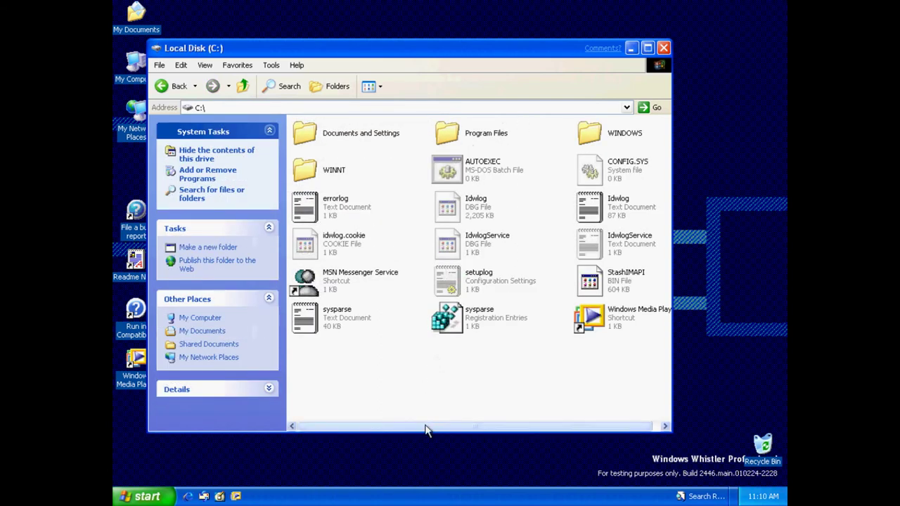
double_click(612, 126)
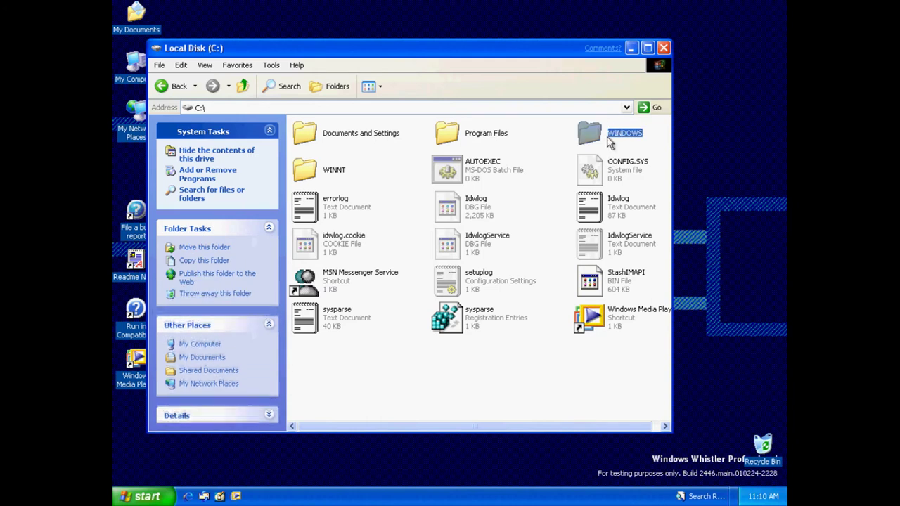
drag(665, 203, 657, 364)
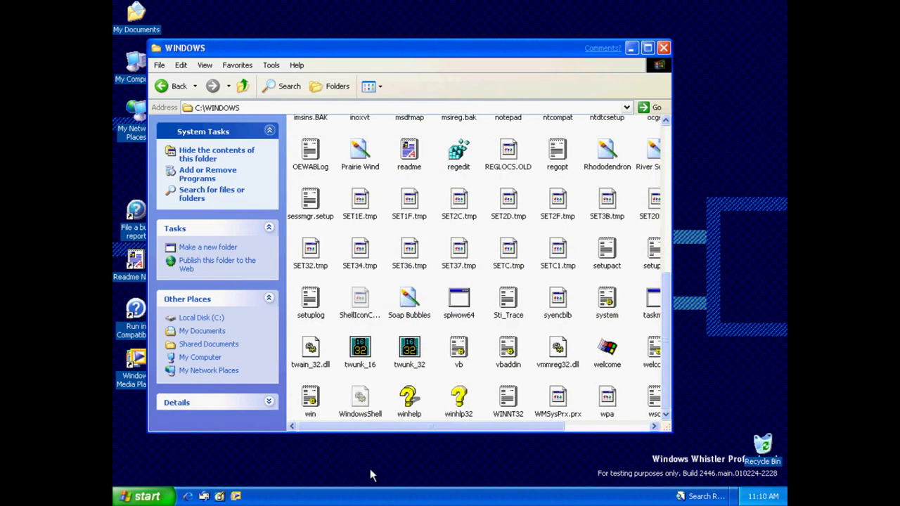
double_click(609, 351)
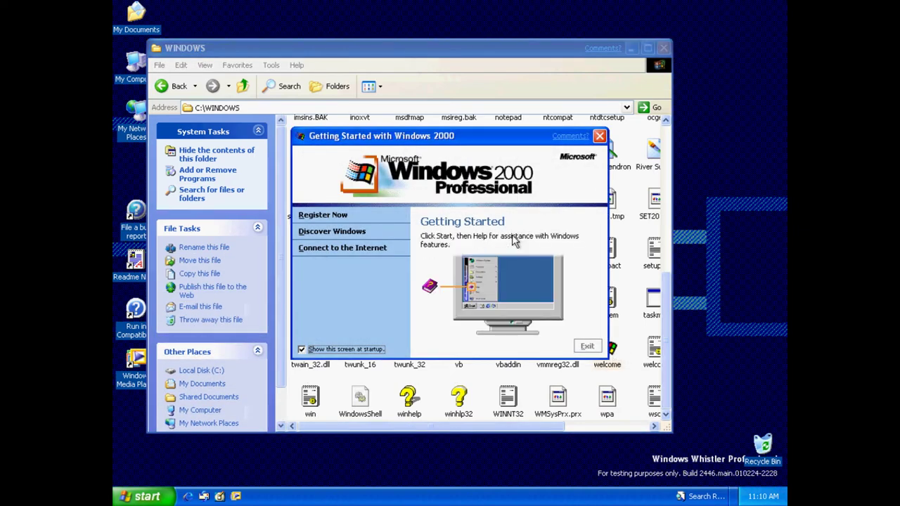
click(598, 138)
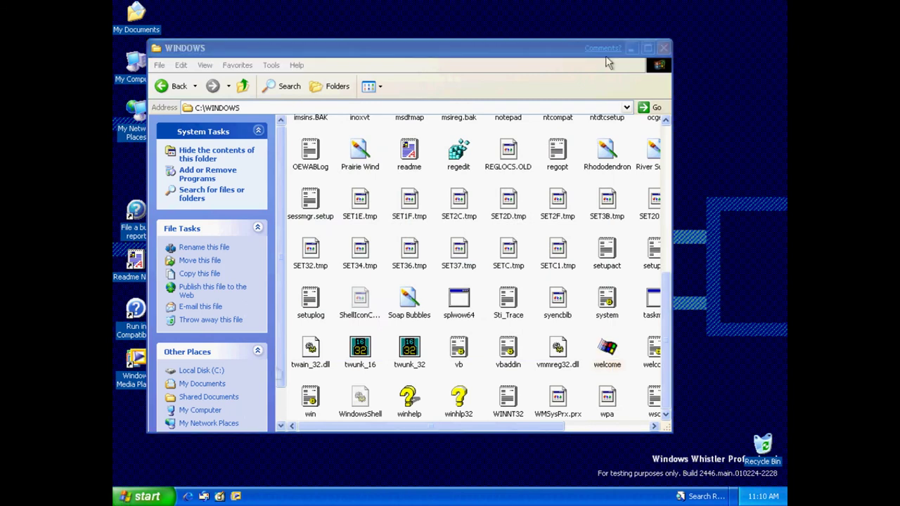
click(164, 85)
click(165, 86)
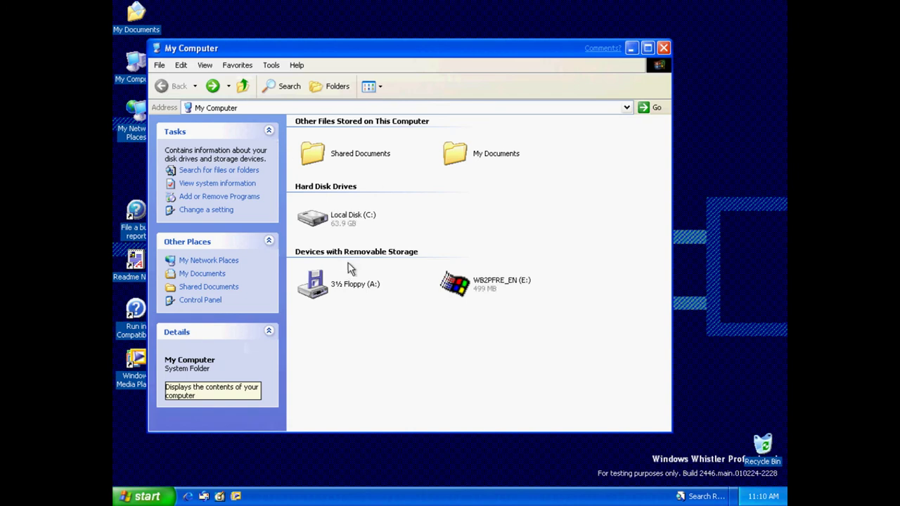
Go from My Computer to Control Panel and check the Taskbar and Start Menu item's available commands, closing the window when finished.
click(204, 300)
click(411, 233)
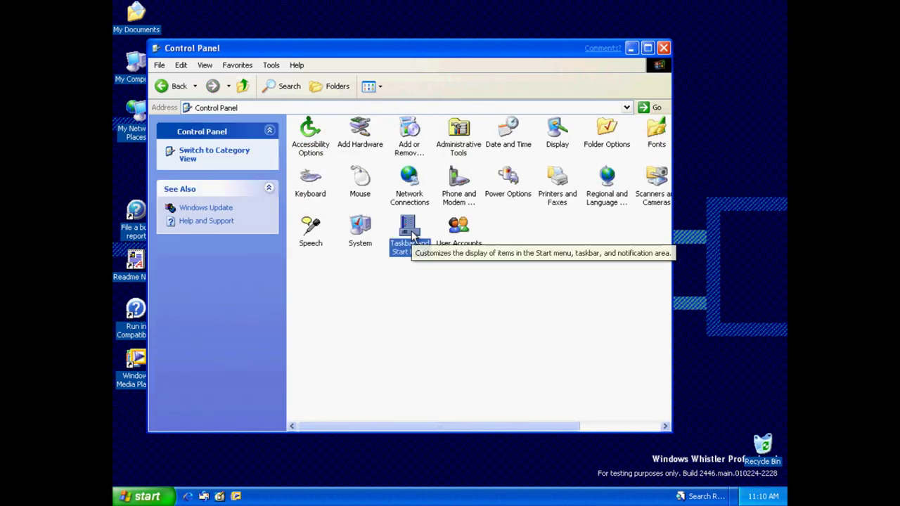
right_click(412, 238)
key(Escape)
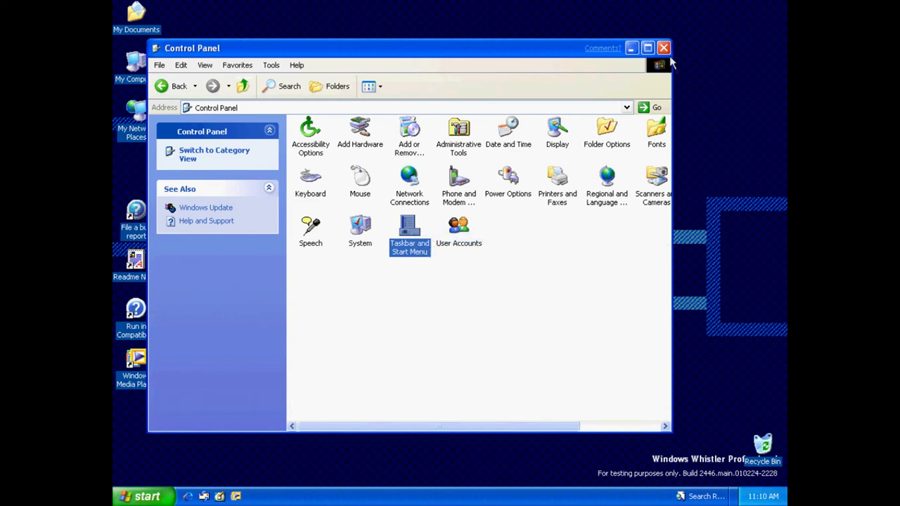
click(664, 48)
View the theme settings in the desktop's Display Properties and cancel without changing anything.
right_click(484, 251)
click(524, 331)
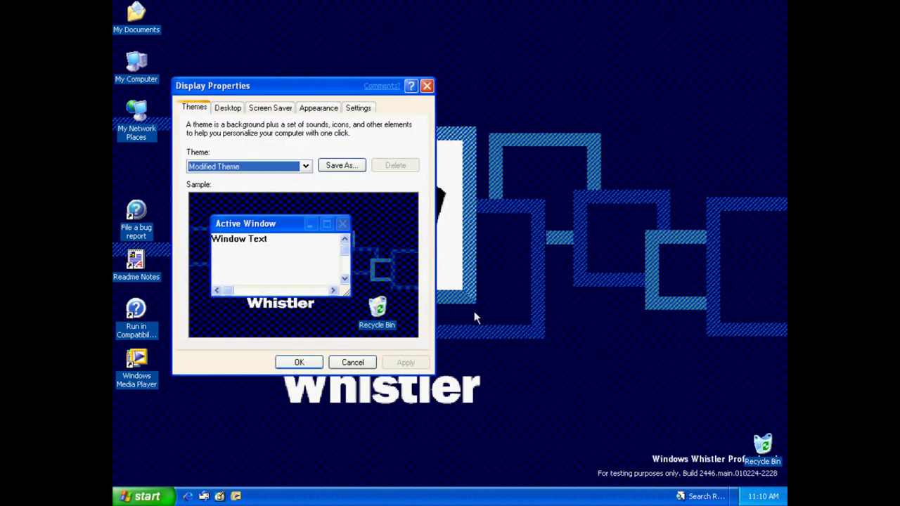
click(352, 363)
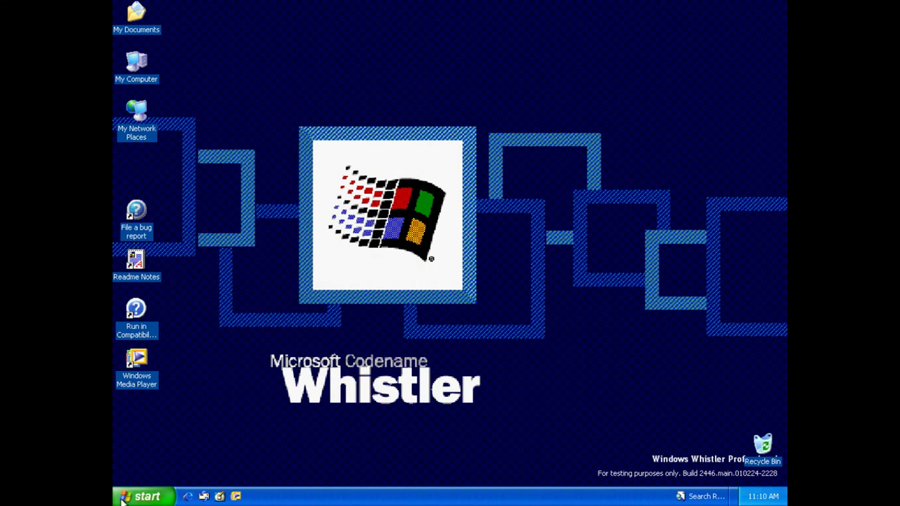
Browse C:\Program Files and examine the contents of its WindowsUpdate and Microsoft Office folders.
double_click(137, 63)
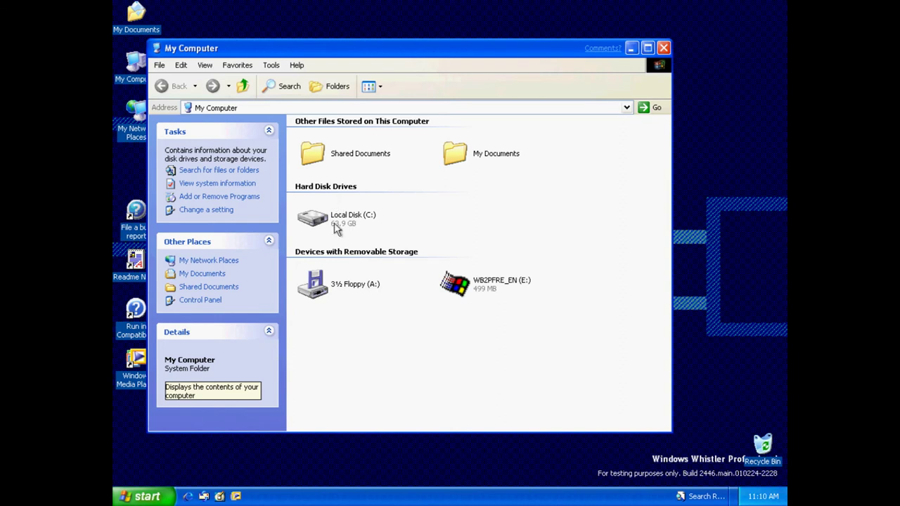
double_click(335, 223)
click(468, 138)
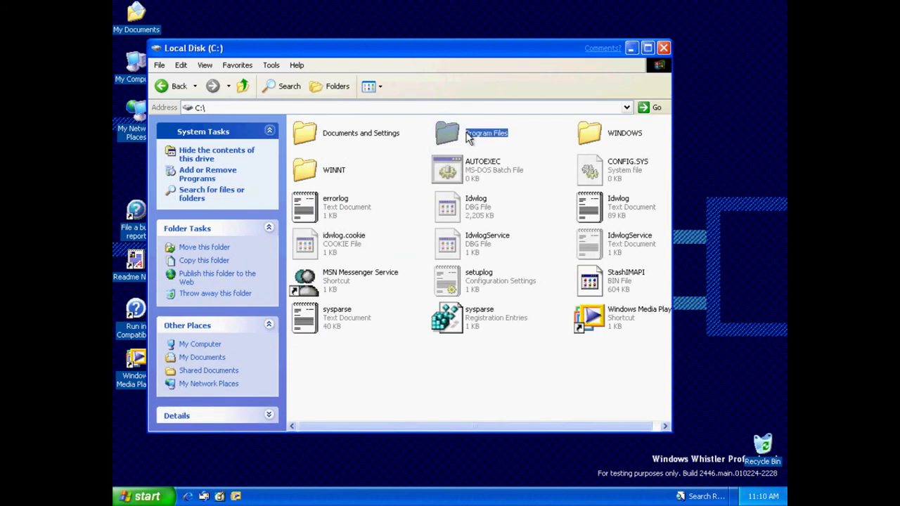
double_click(468, 138)
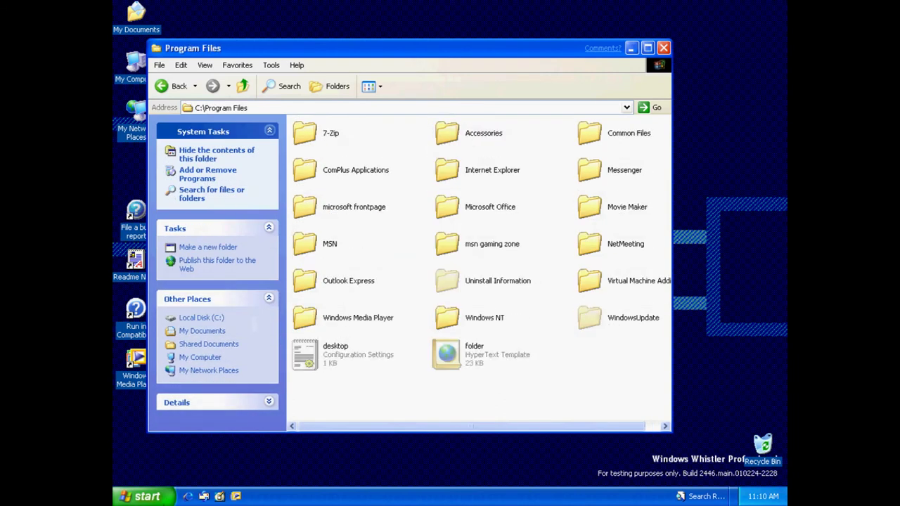
double_click(639, 325)
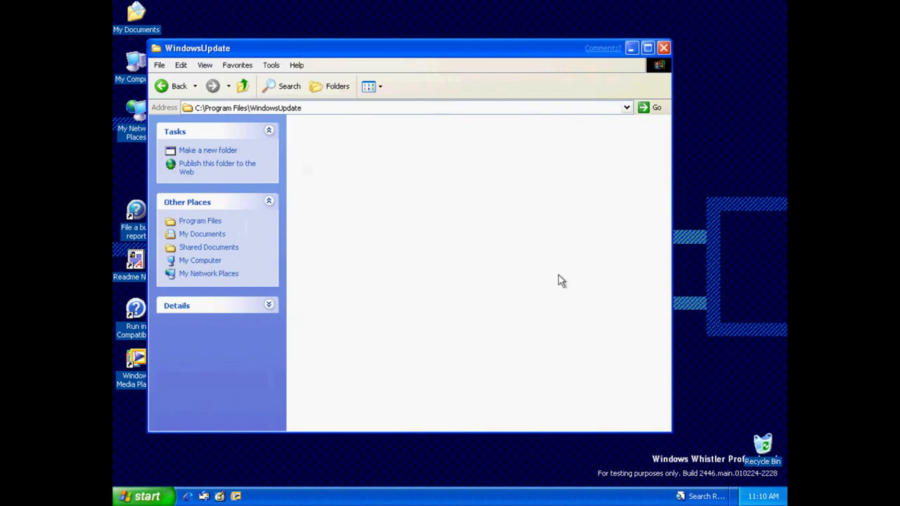
key(BackSpace)
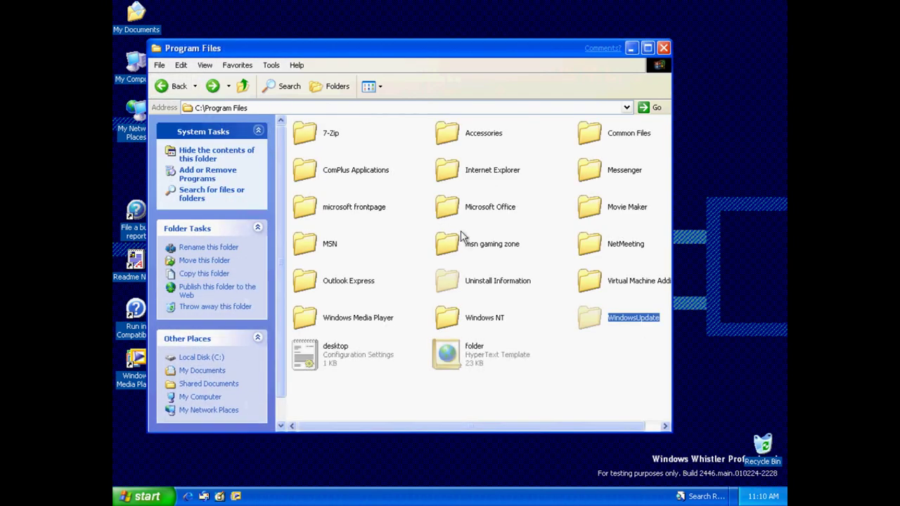
double_click(490, 207)
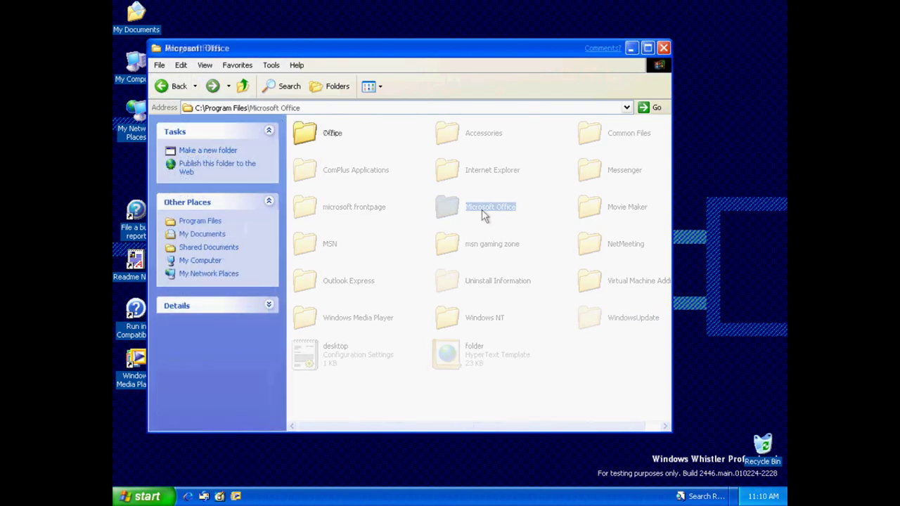
click(175, 88)
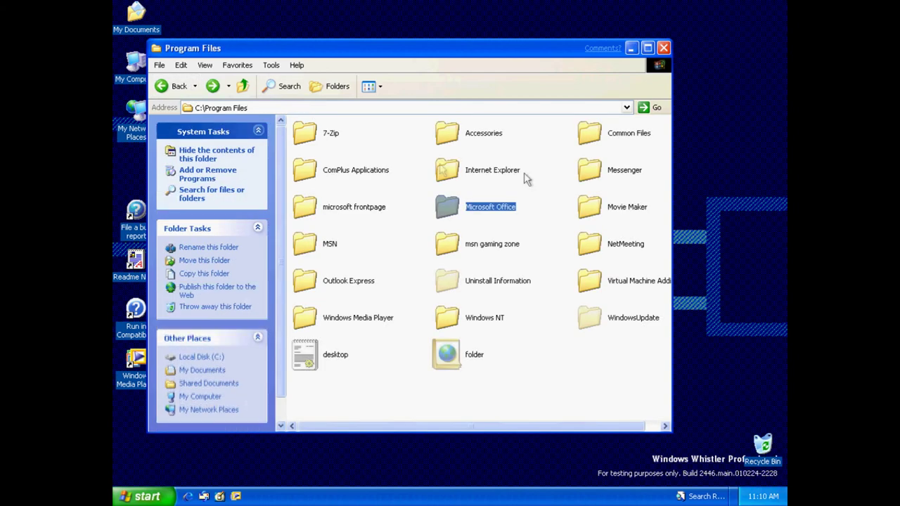
Launch Windows Movie Maker from its folder in Program Files and check its help topics.
double_click(592, 206)
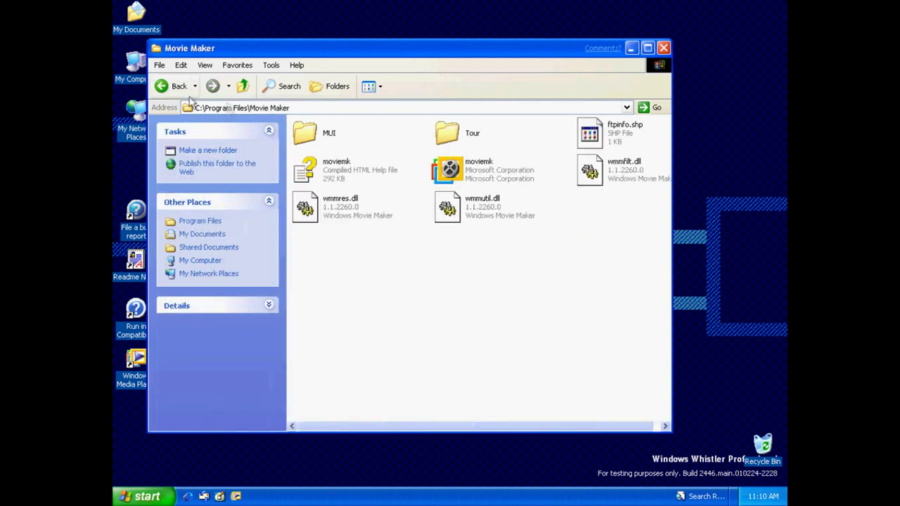
double_click(452, 181)
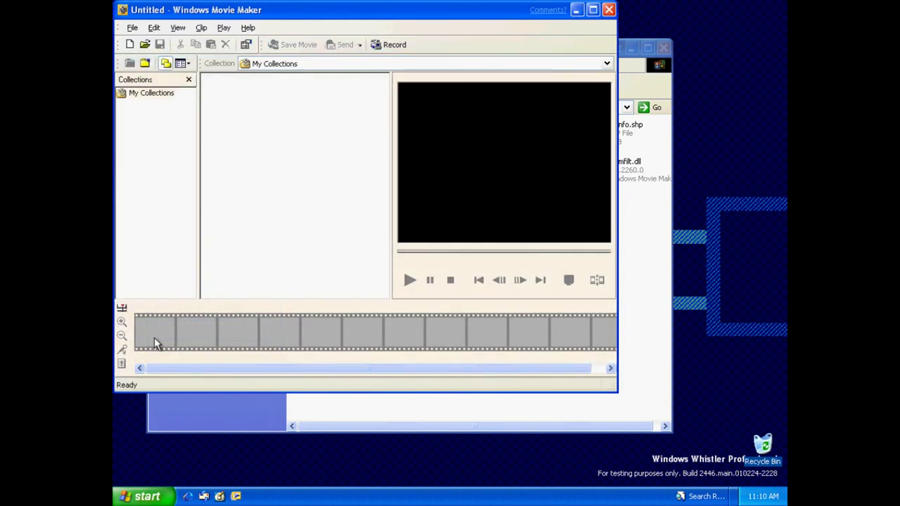
click(248, 28)
click(248, 40)
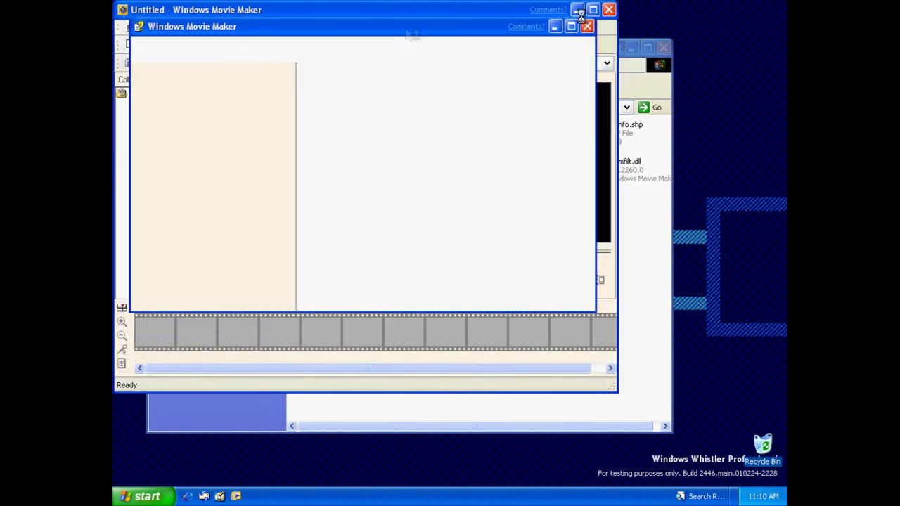
click(588, 29)
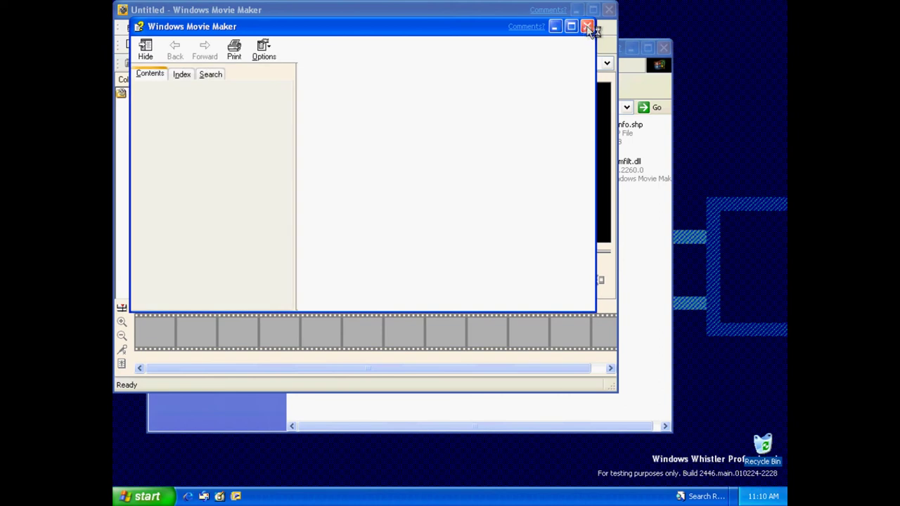
Check the version information for Windows Movie Maker and view the welcome page of its tour.
click(249, 28)
click(269, 90)
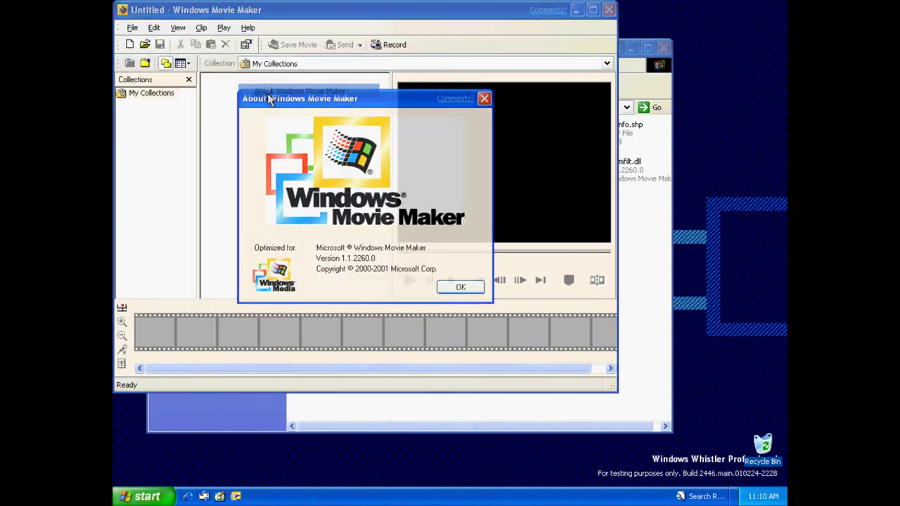
click(447, 288)
click(246, 28)
click(255, 56)
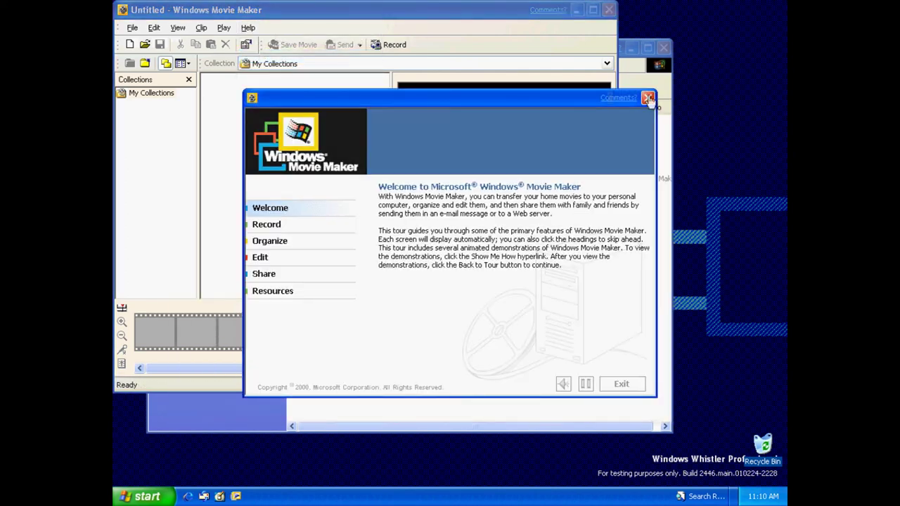
click(647, 99)
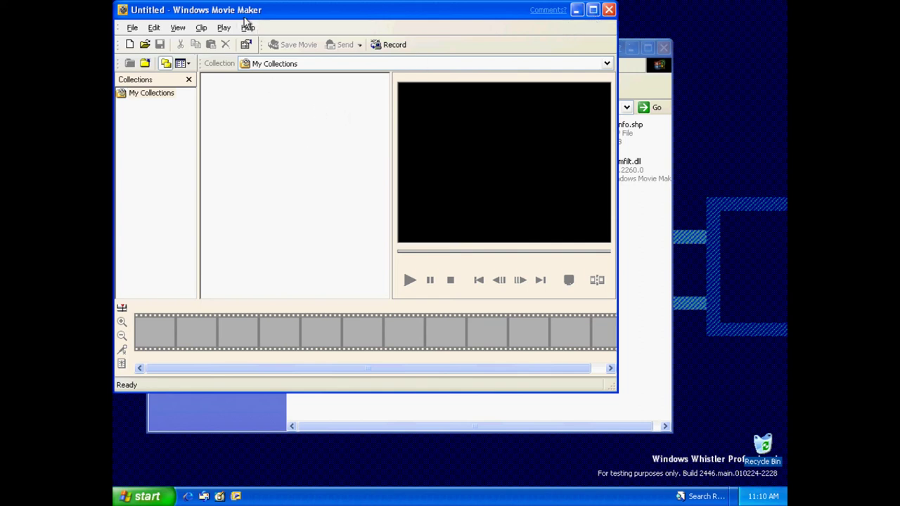
Recheck the Windows Movie Maker version information, and close the program and the Program Files window.
click(248, 28)
click(295, 88)
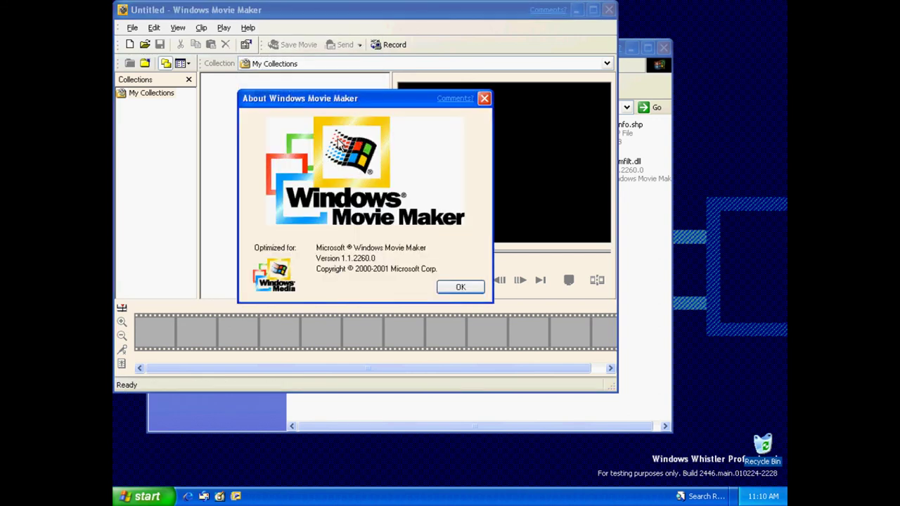
click(459, 285)
click(610, 10)
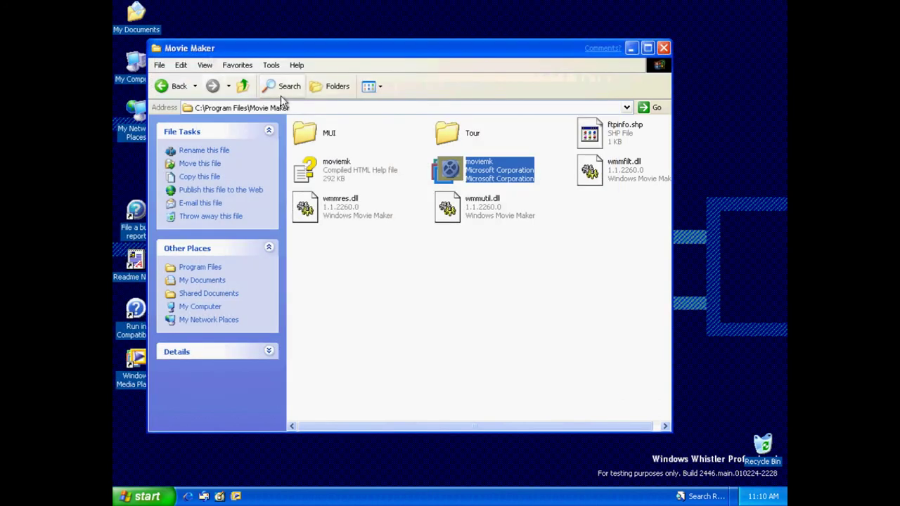
click(179, 86)
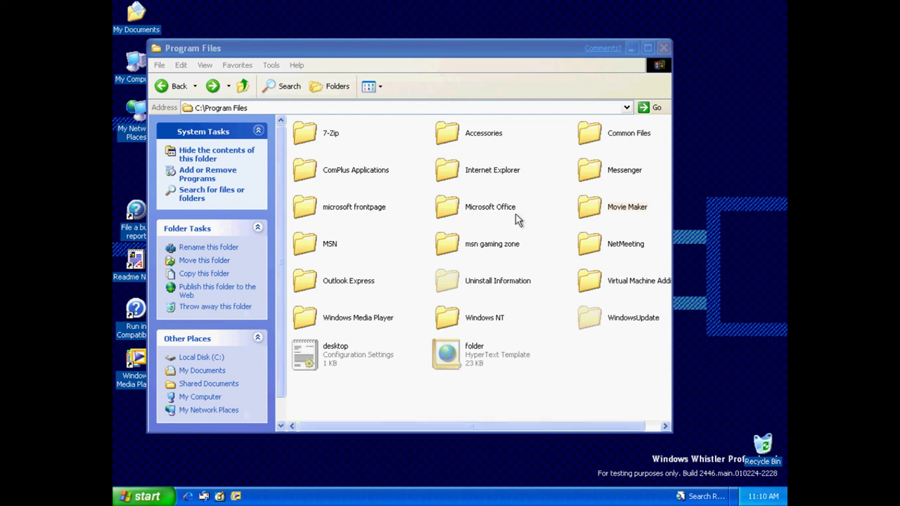
click(664, 48)
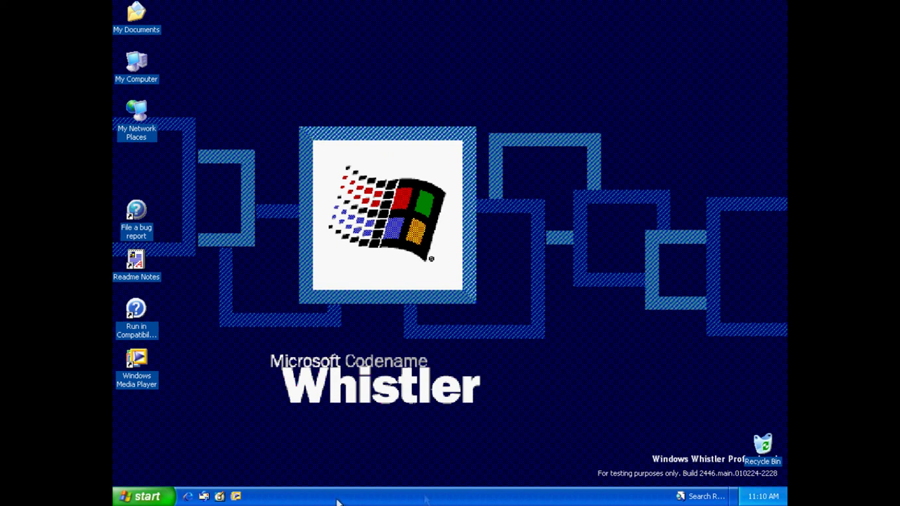
Look over the folders and drives in My Computer and close the window.
double_click(136, 64)
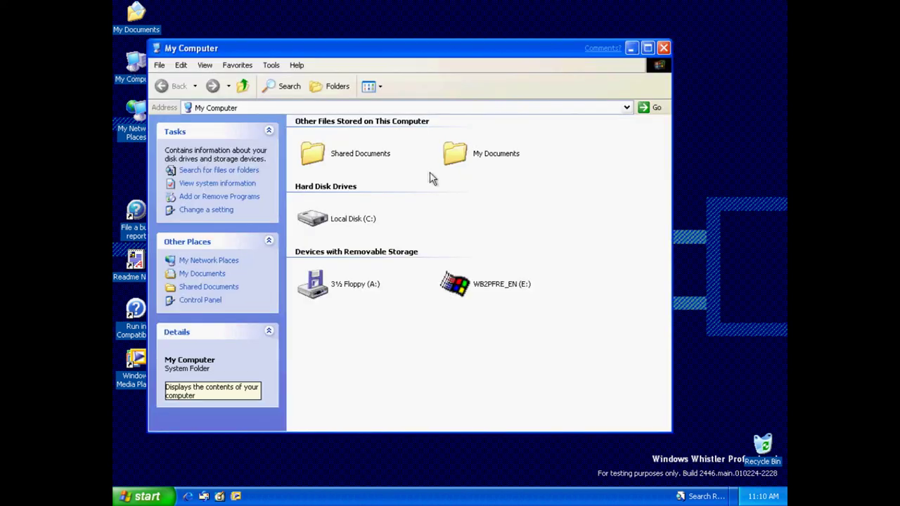
click(664, 49)
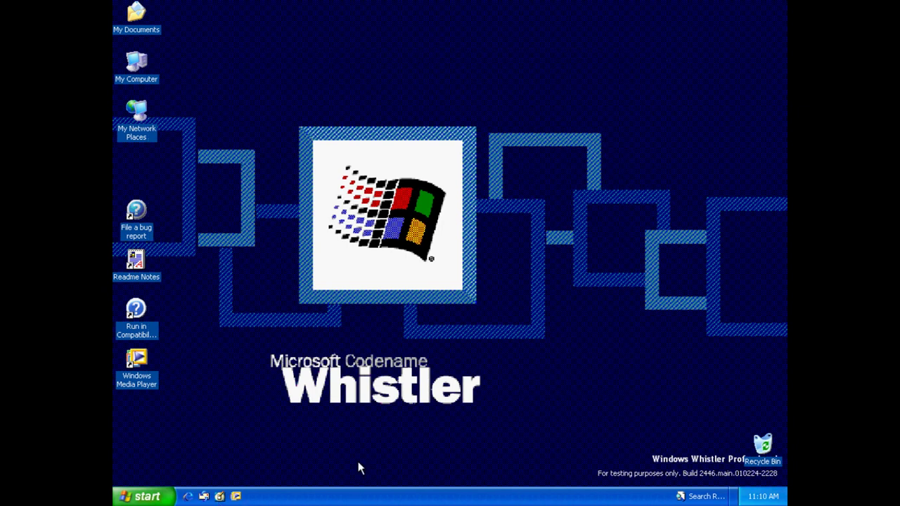